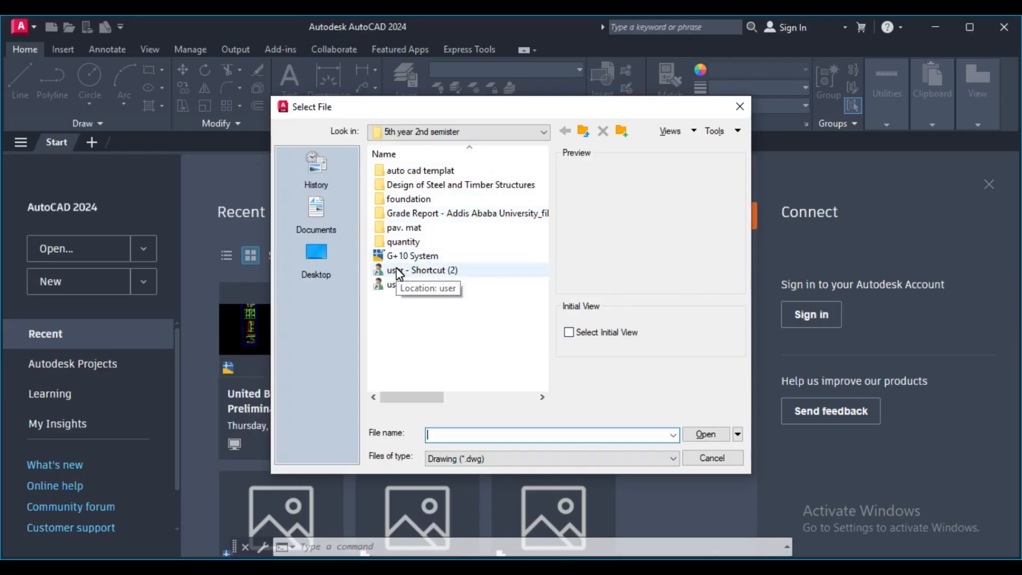
Dismiss the file selection without opening a drawing and create a new blank drawing.
click(437, 255)
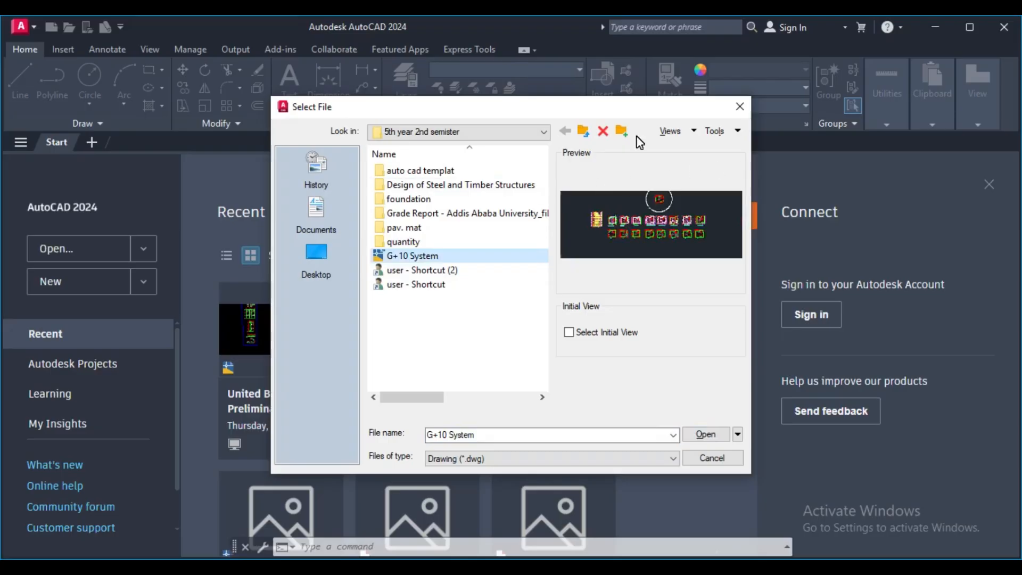
click(739, 106)
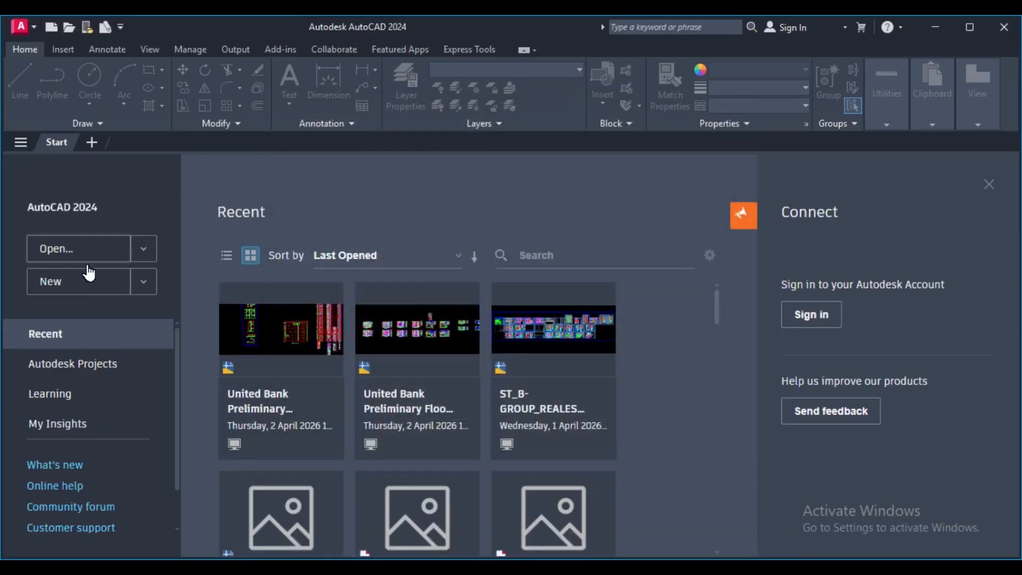
click(89, 283)
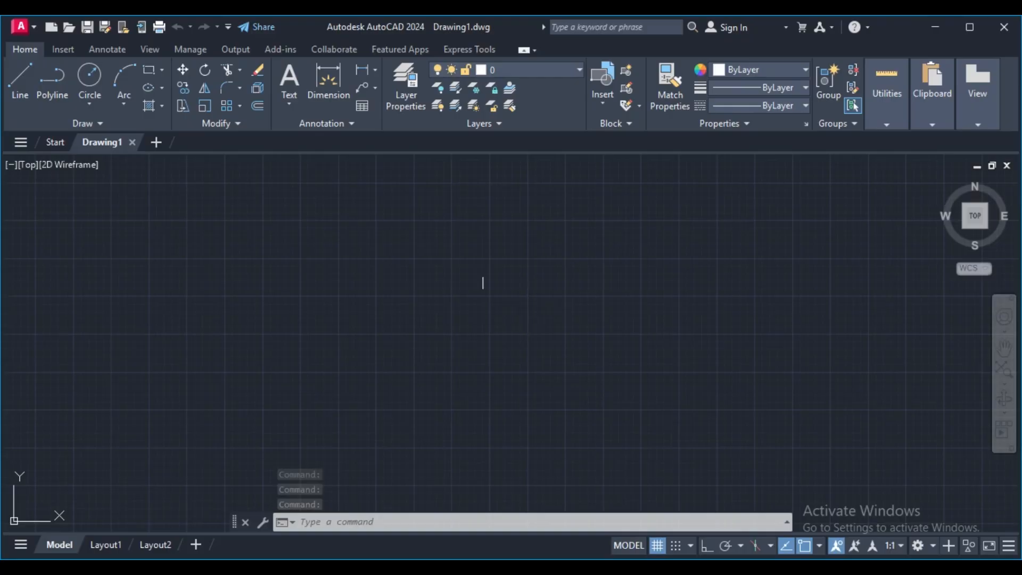
scroll(482, 283, down, 5)
scroll(588, 274, down, 6)
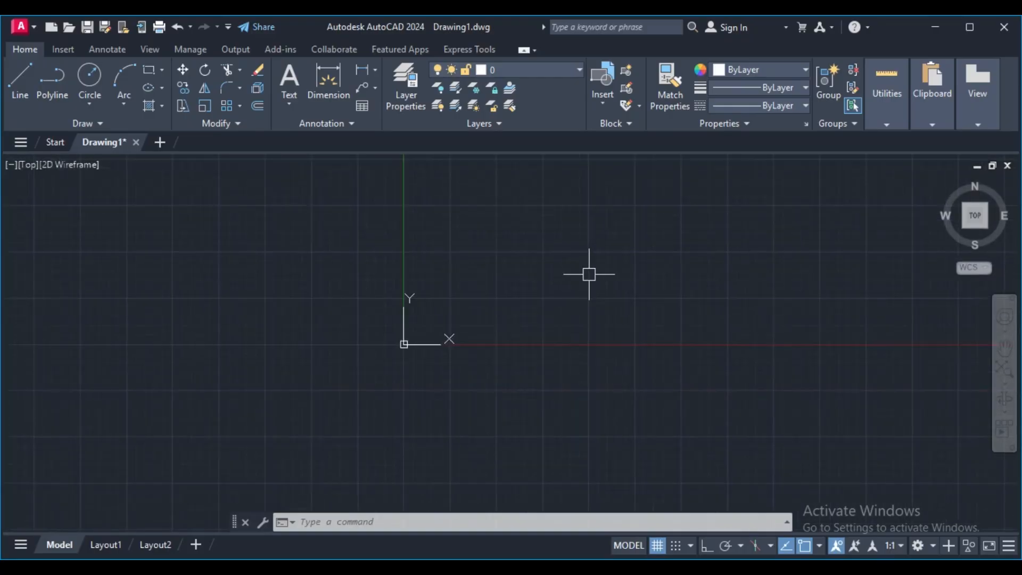
scroll(586, 275, down, 3)
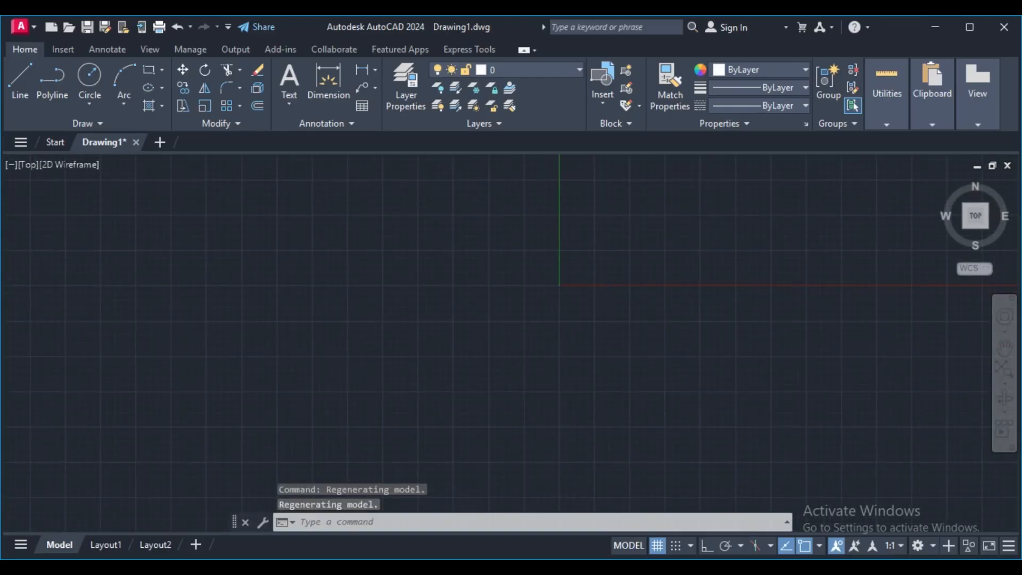
scroll(537, 296, down, 3)
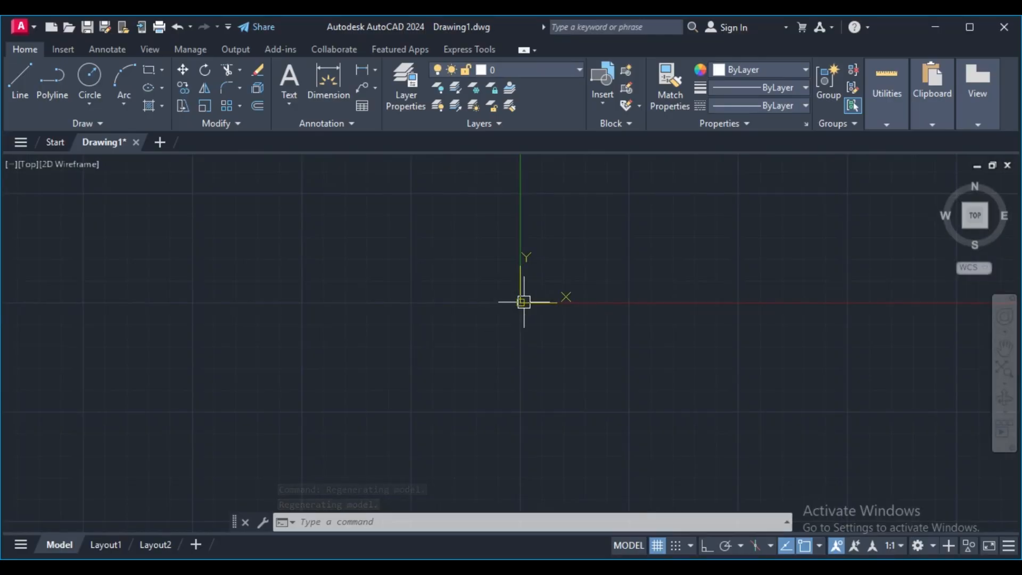
scroll(524, 302, down, 1)
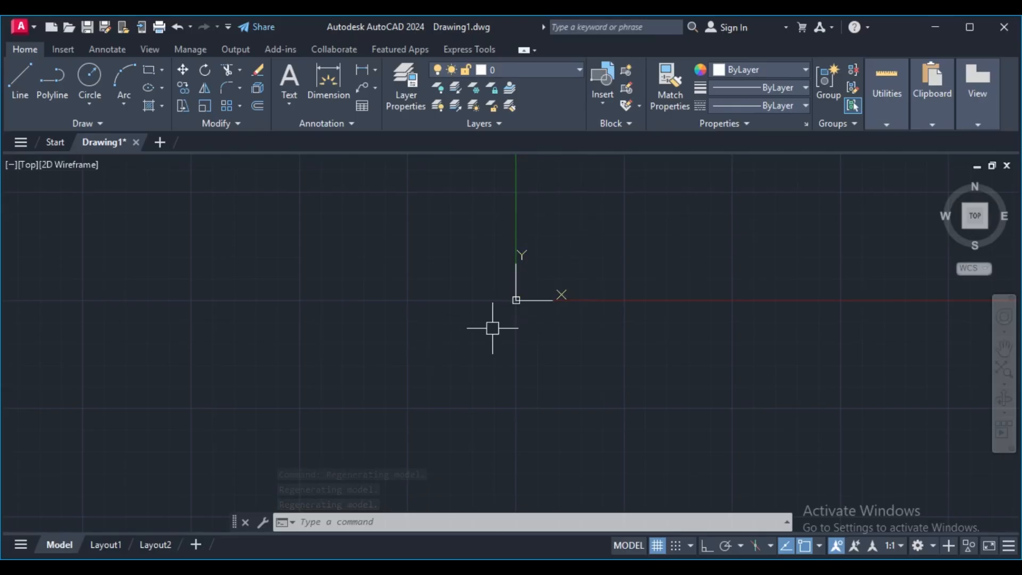
scroll(507, 323, up, 1)
scroll(522, 294, up, 1)
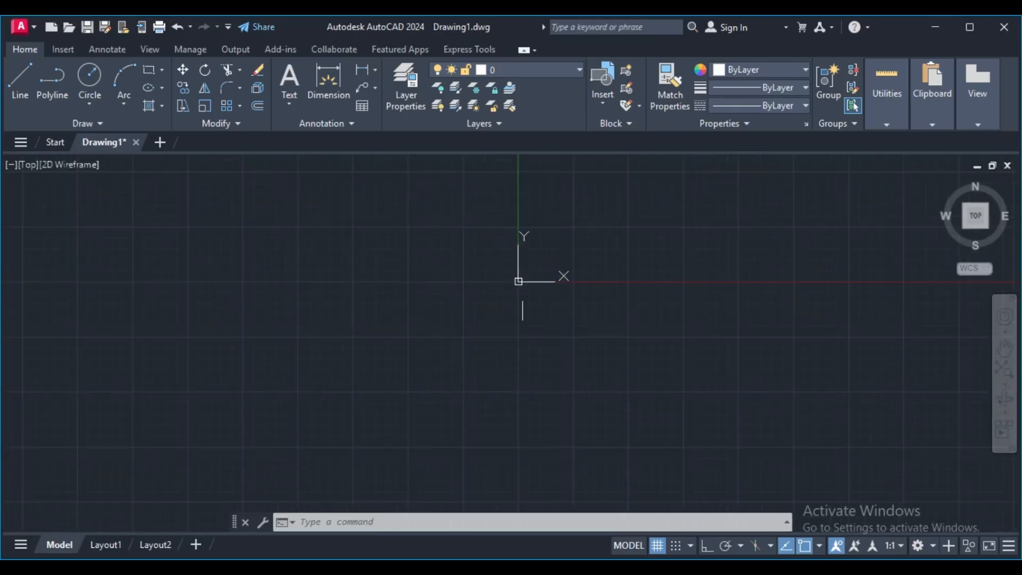
scroll(522, 294, up, 3)
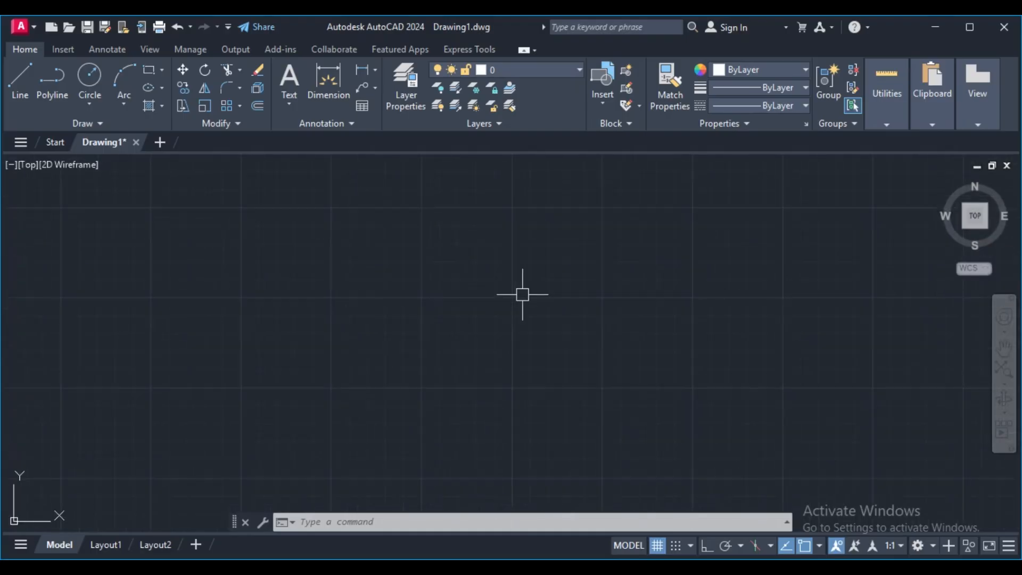
scroll(522, 294, down, 2)
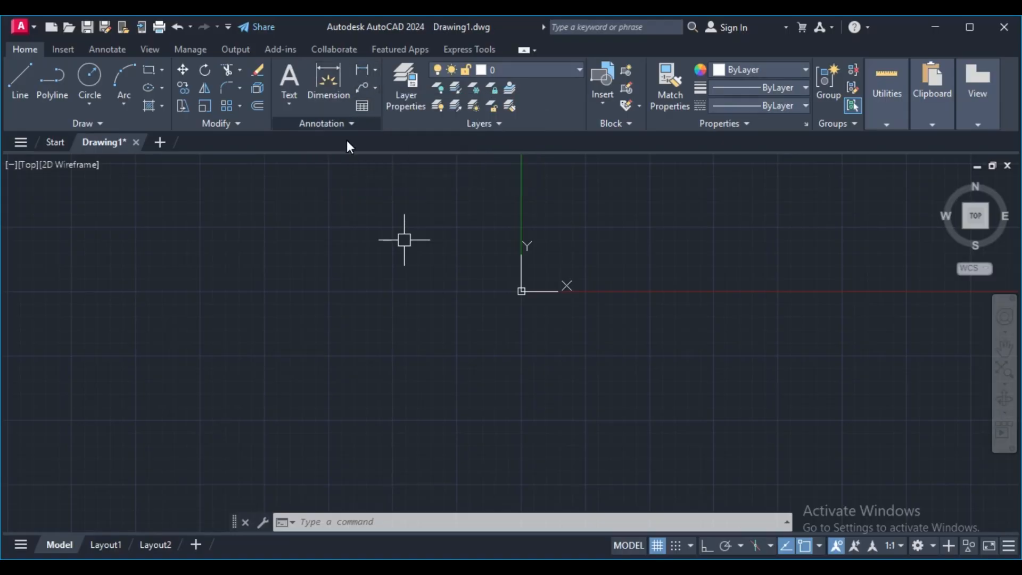
scroll(521, 275, up, 1)
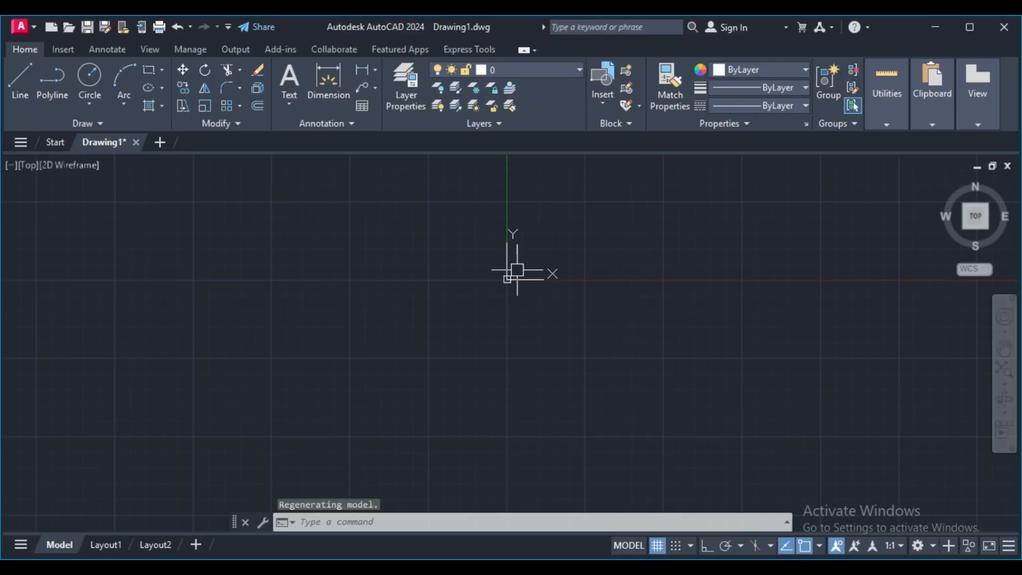
scroll(516, 270, up, 2)
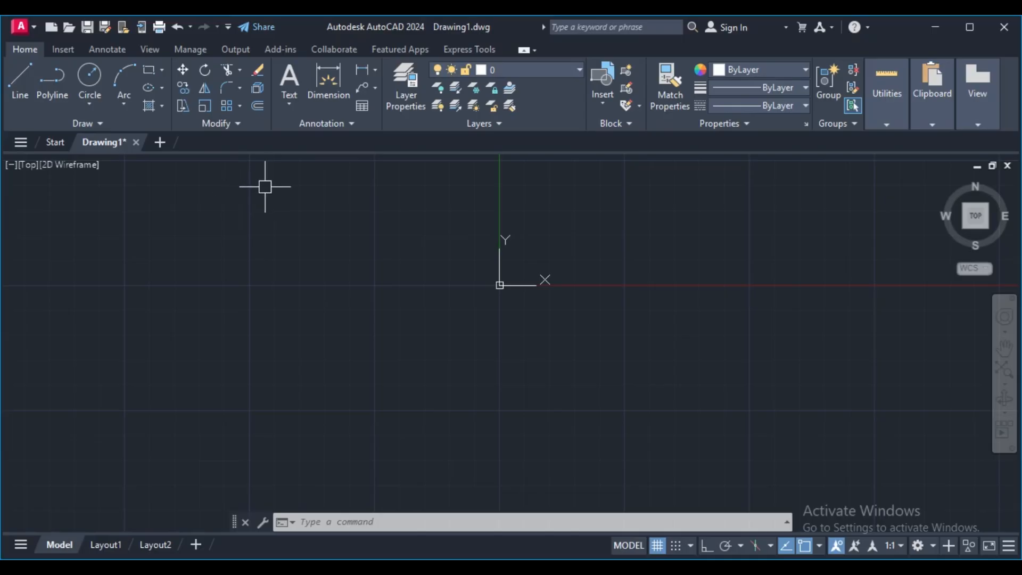
Start a line below and left of the origin and, with Ortho on, draw its first segment 400 units straight down.
click(24, 81)
scroll(412, 250, down, 2)
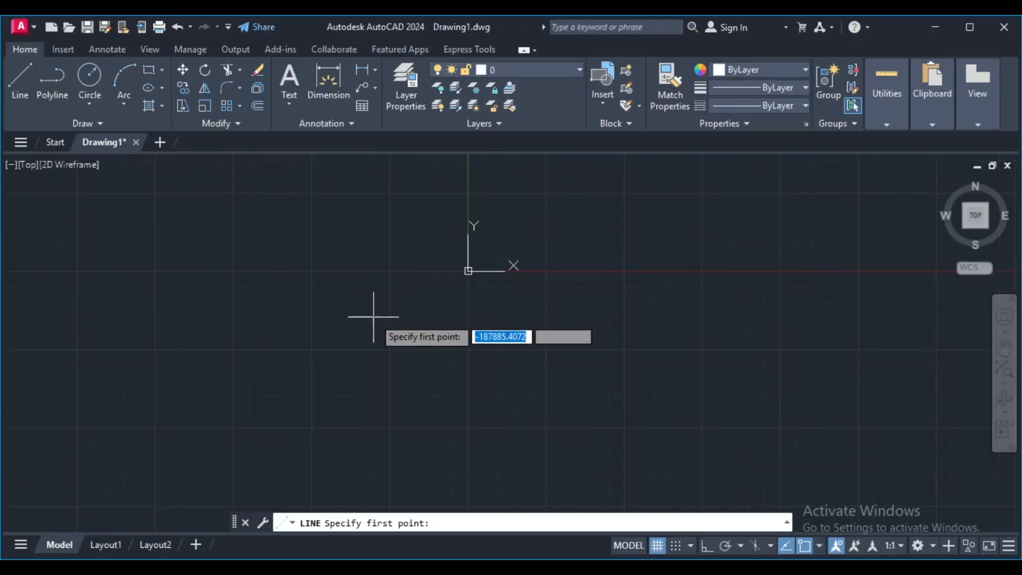
scroll(362, 250, down, 2)
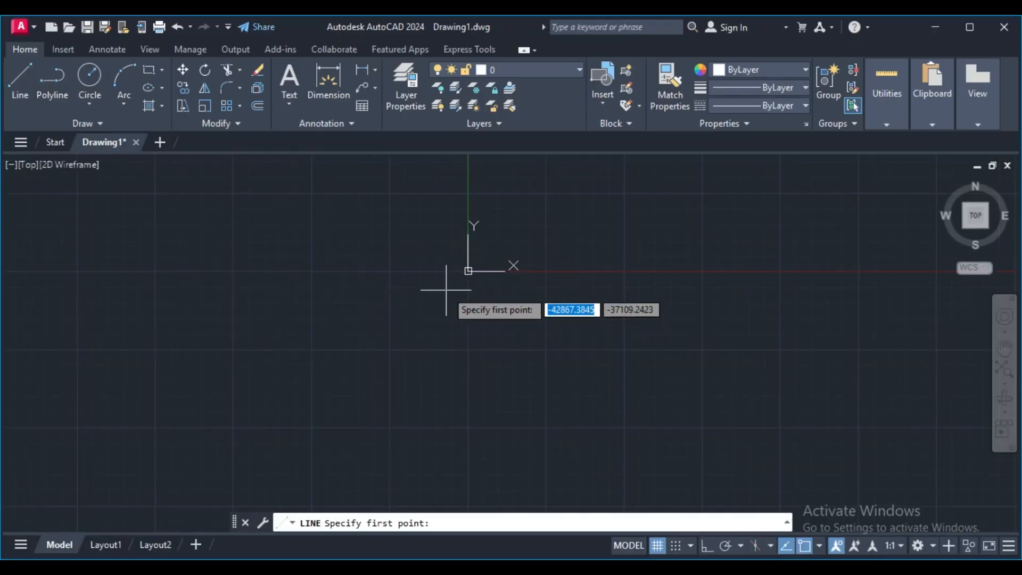
scroll(425, 328, up, 5)
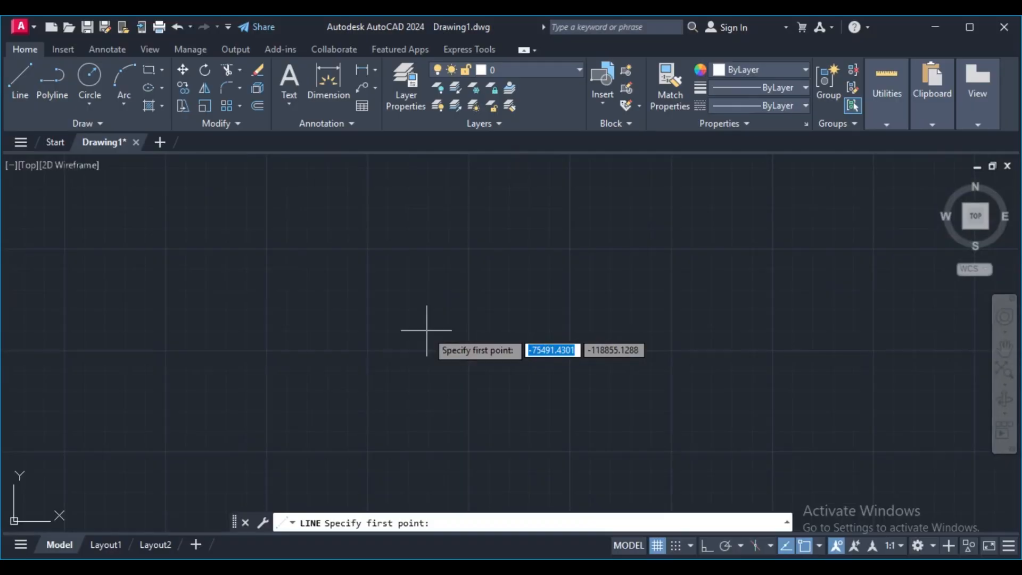
scroll(426, 315, down, 3)
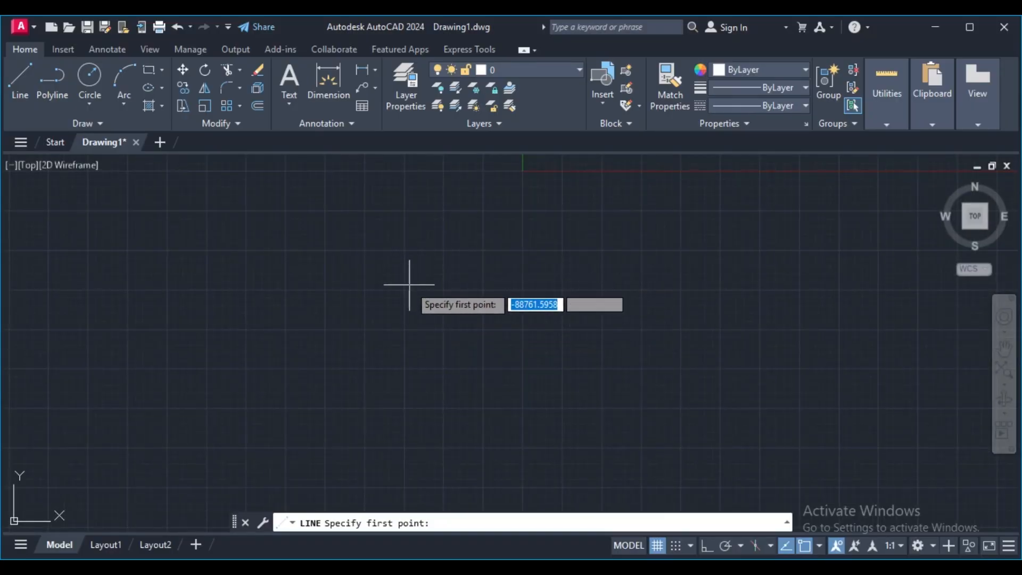
click(421, 223)
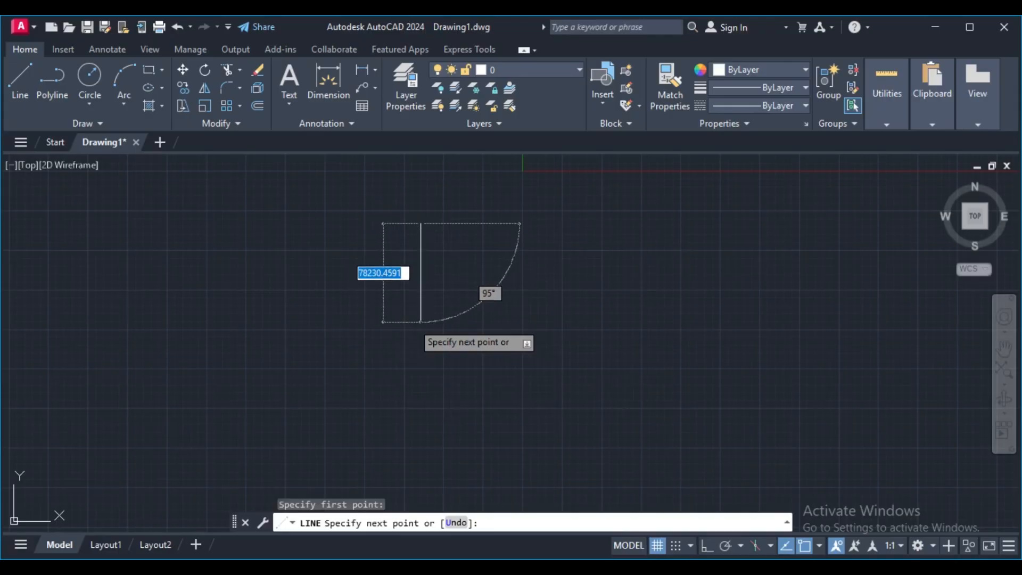
key(F8)
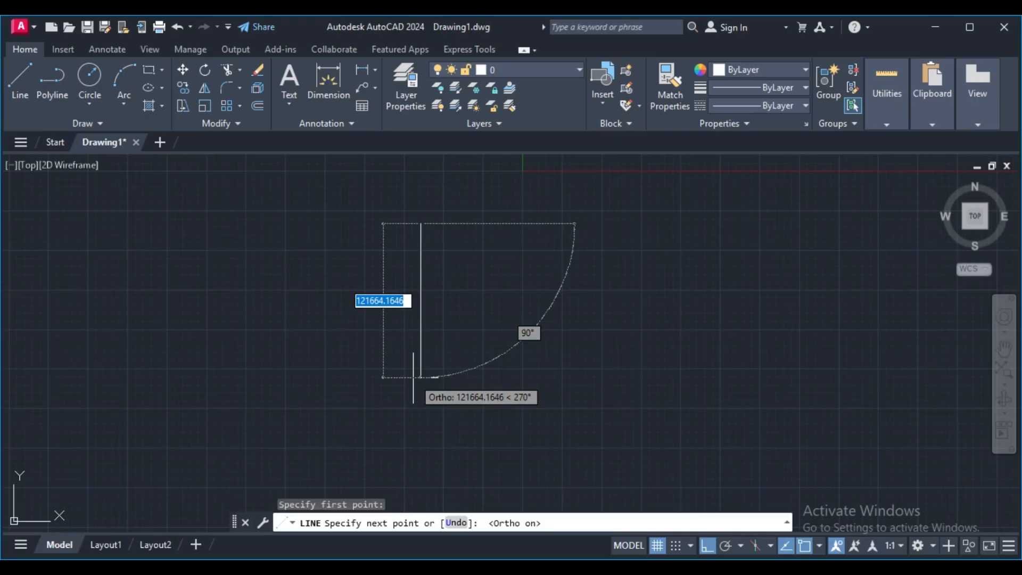
text(4000)
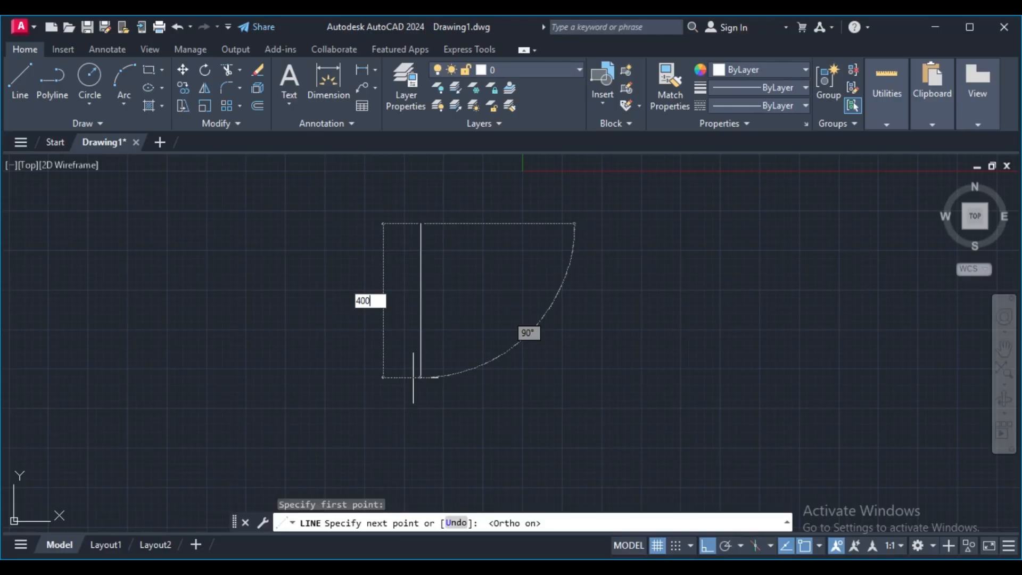
key(Return)
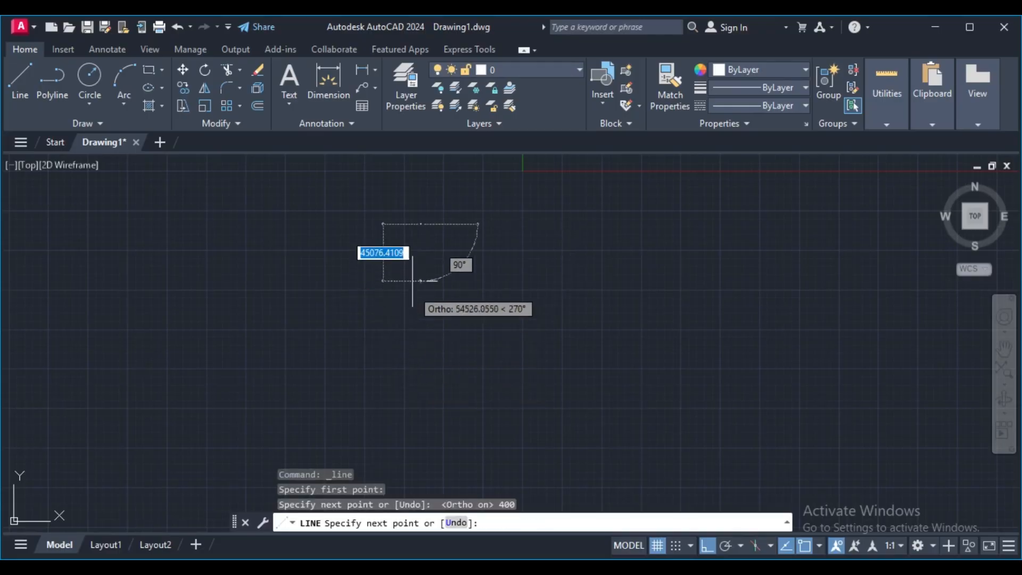
Continue the line with a 400-unit segment to the right and a 400-unit segment straight up.
scroll(416, 249, up, 5)
scroll(416, 365, down, 9)
scroll(413, 319, up, 3)
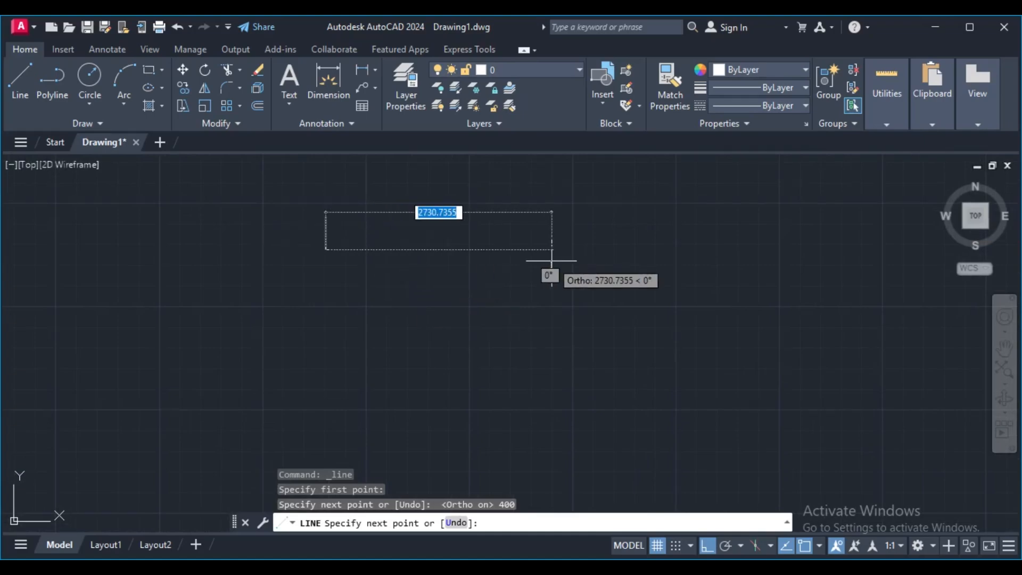
text(400)
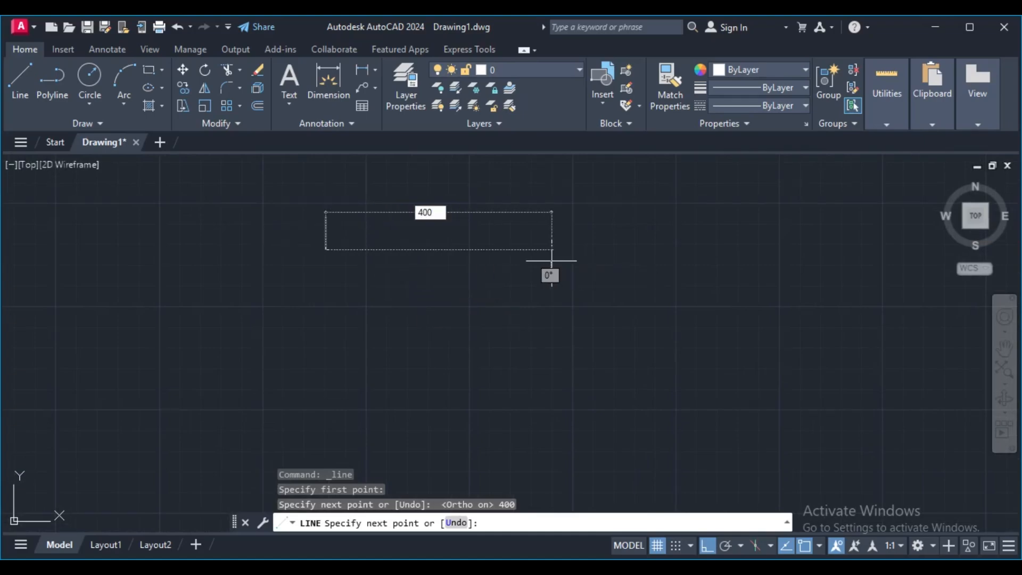
key(Return)
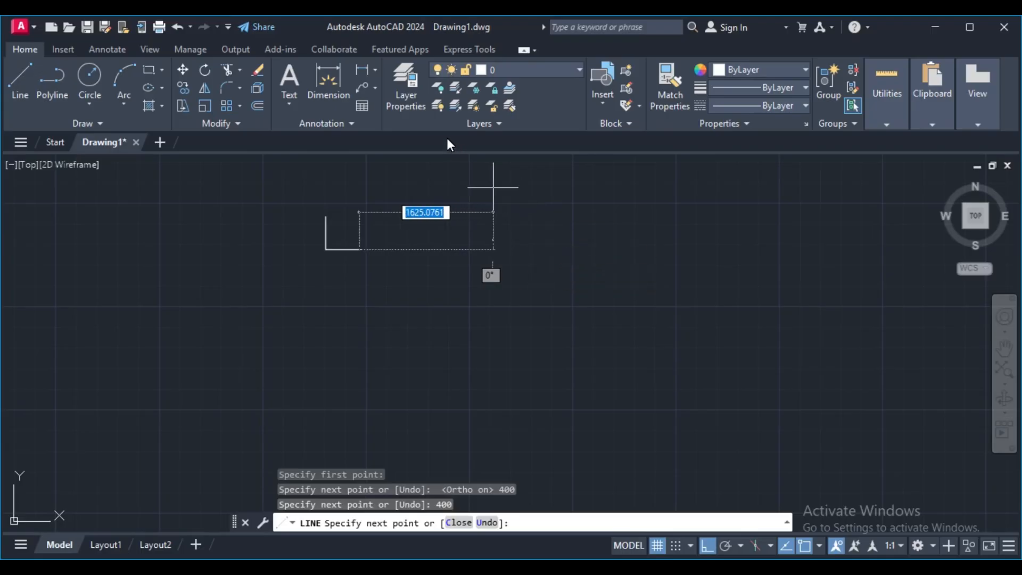
scroll(406, 256, up, 5)
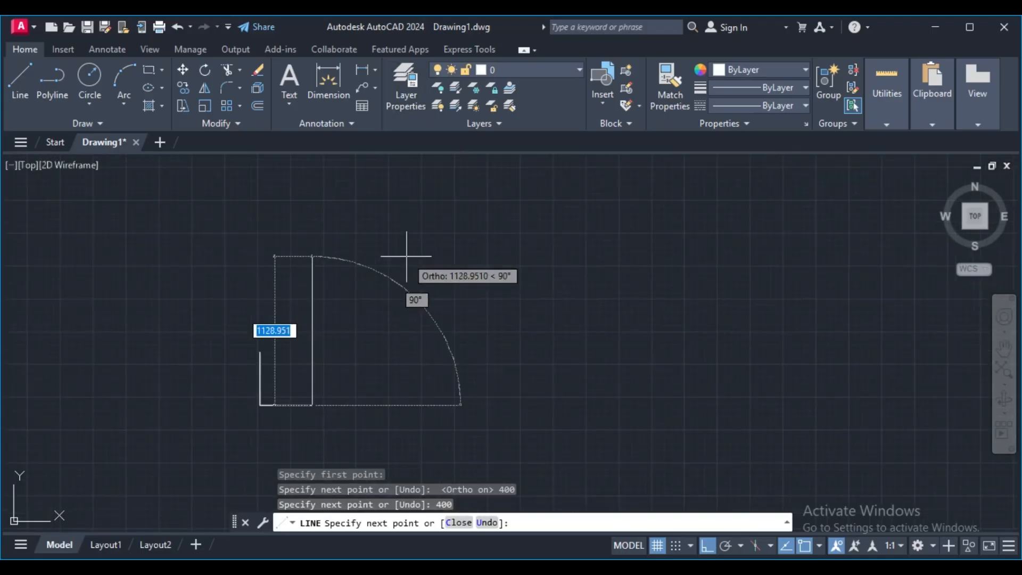
text(4000)
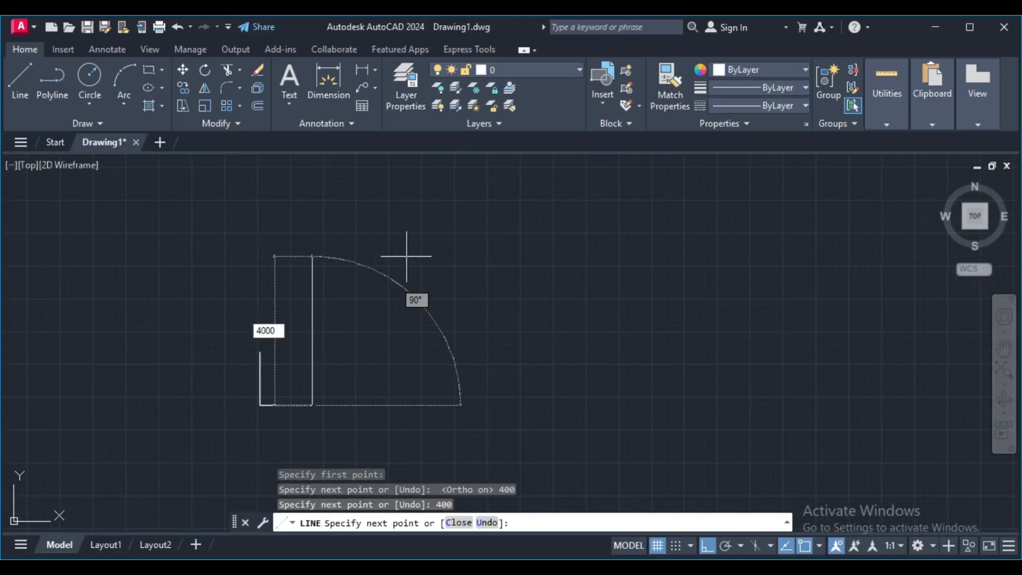
key(Return)
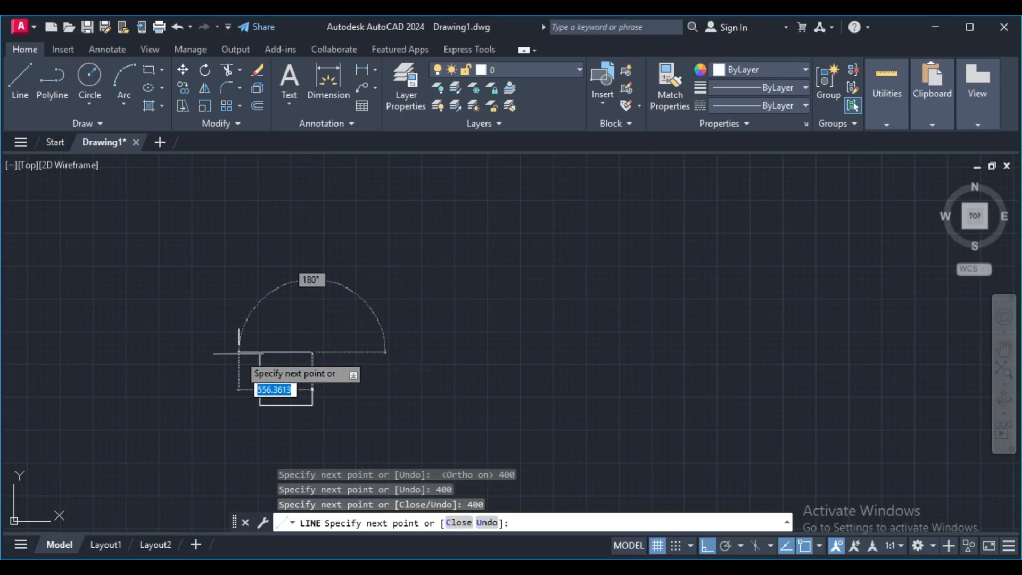
Close the square with a 400-unit segment to the left back to the start point and end the line.
scroll(239, 352, up, 8)
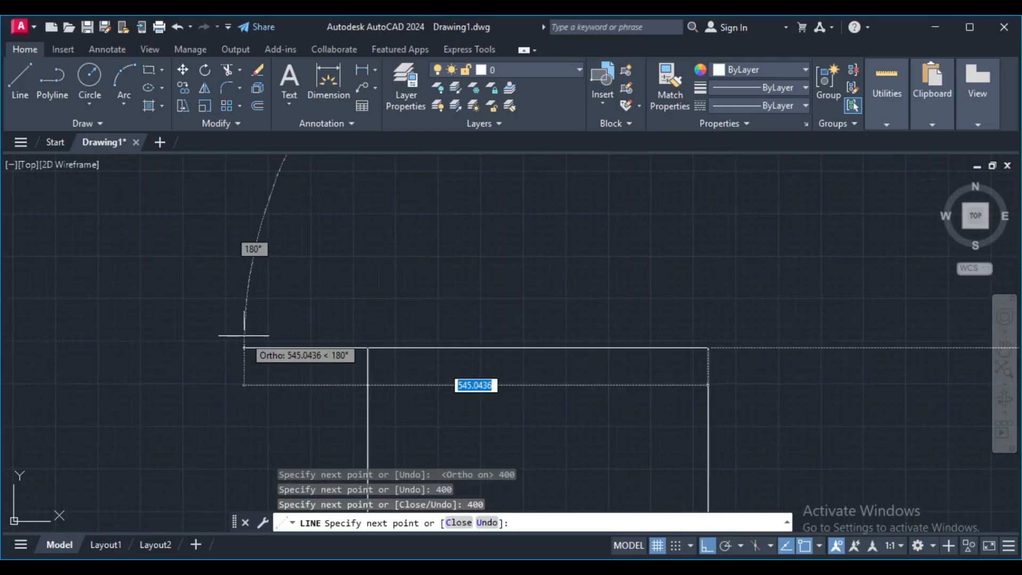
text(400)
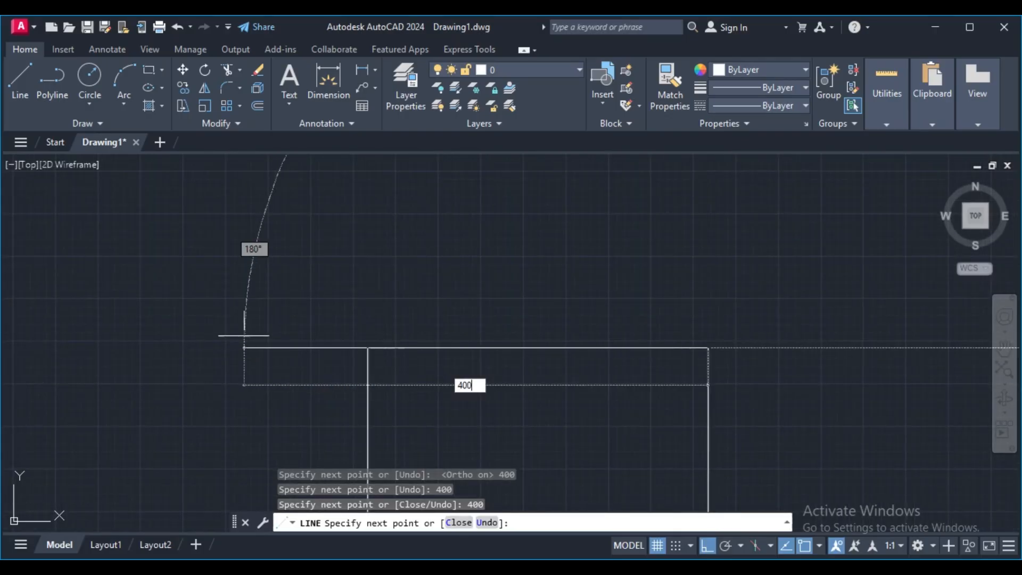
key(Return)
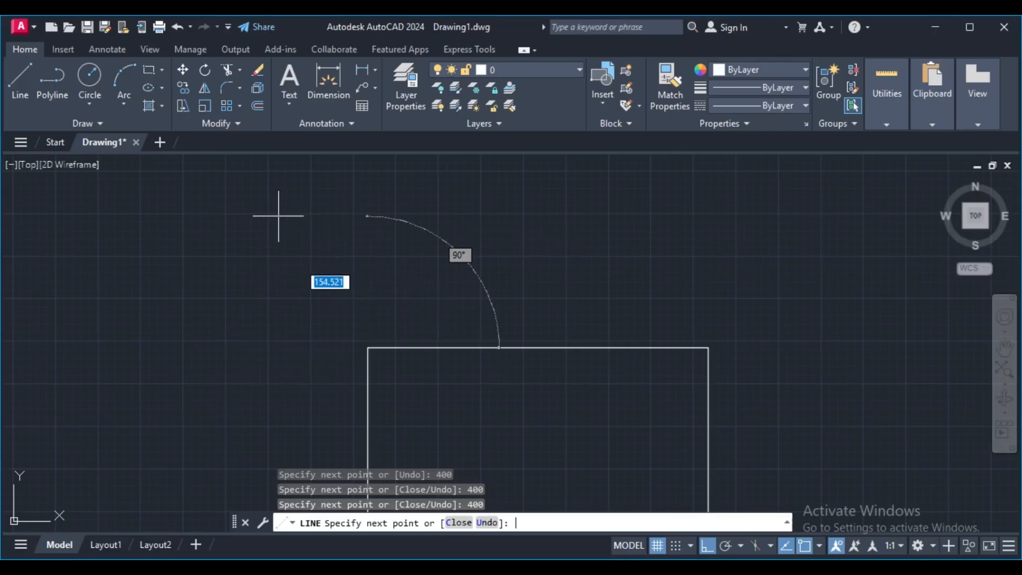
key(Return)
scroll(391, 195, down, 10)
scroll(393, 208, up, 10)
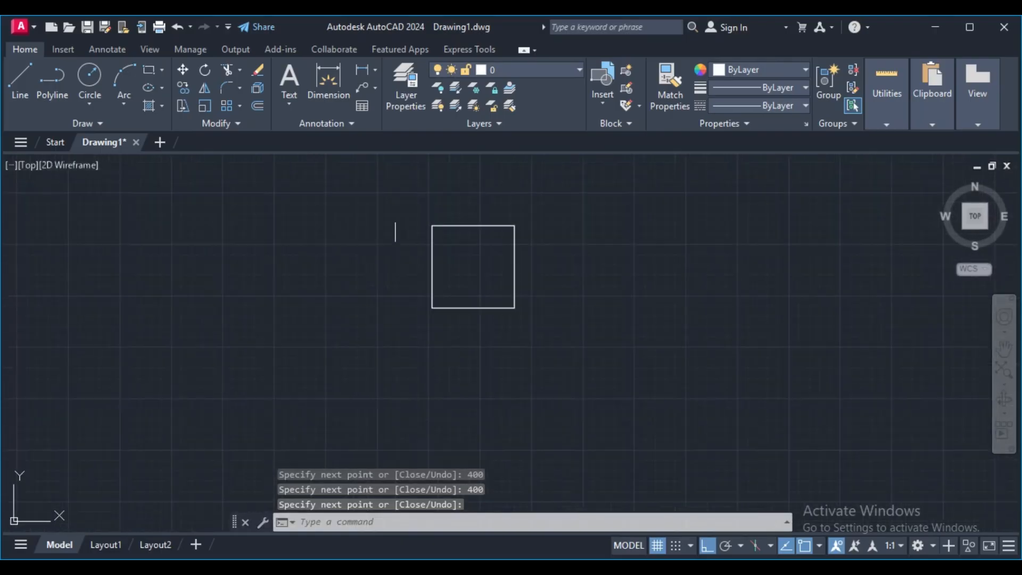
scroll(460, 232, down, 2)
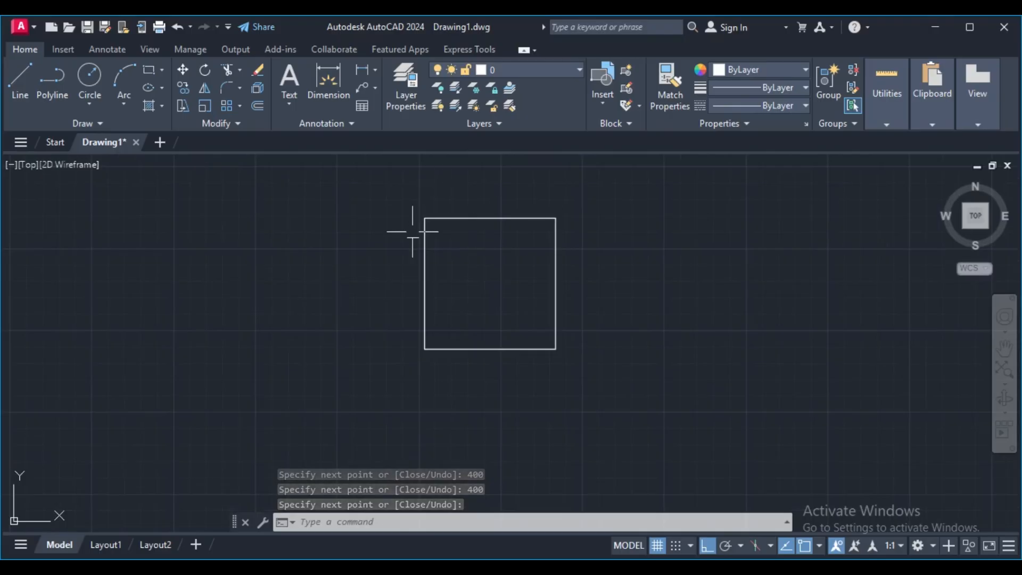
scroll(534, 260, down, 2)
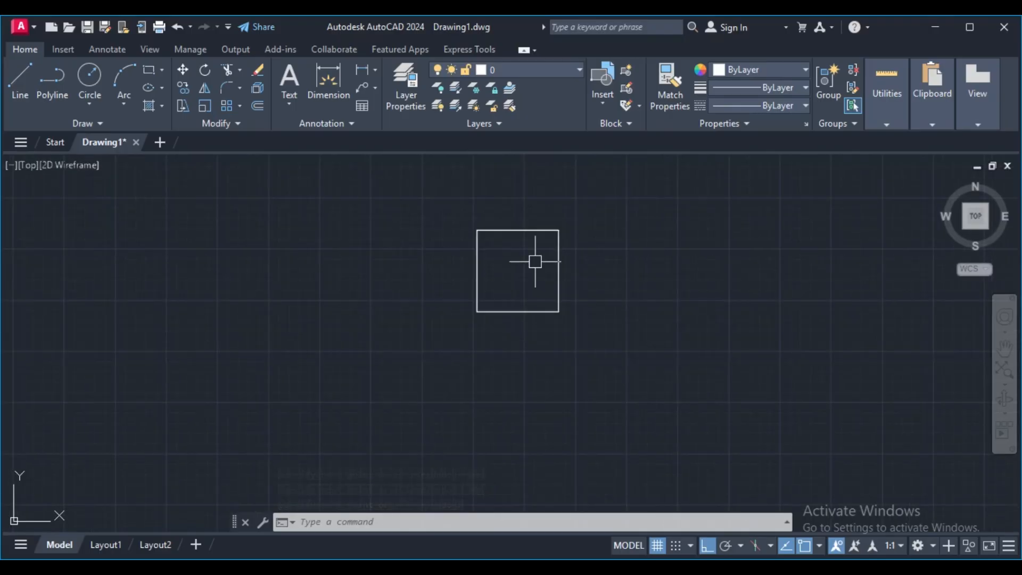
click(62, 88)
scroll(298, 219, down, 4)
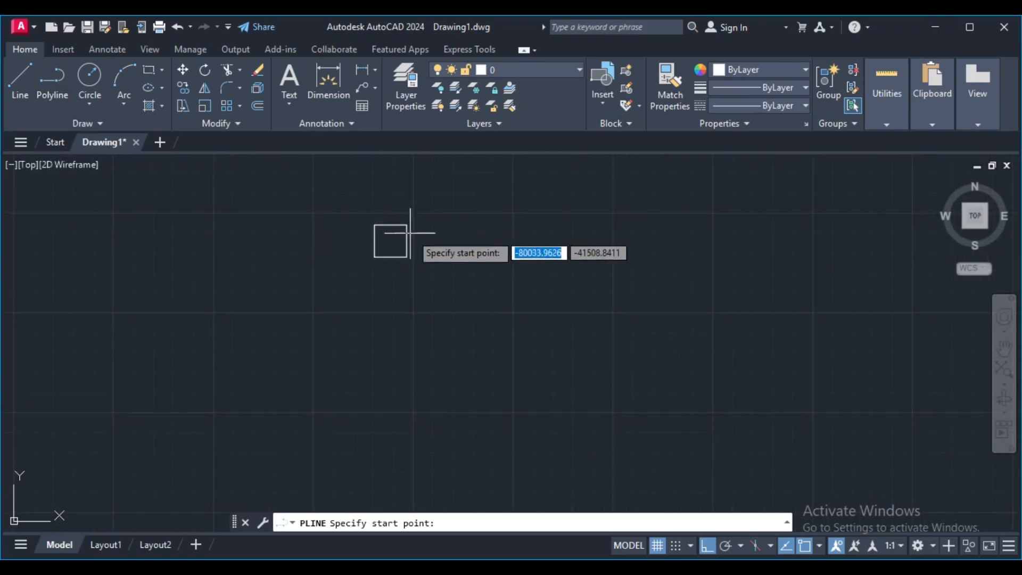
scroll(423, 223, up, 4)
scroll(428, 237, up, 2)
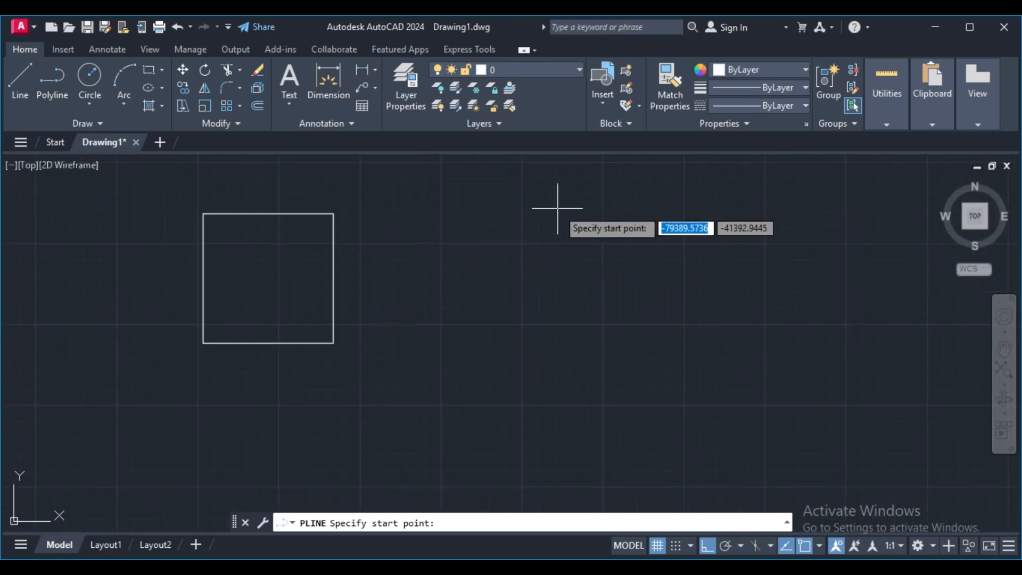
scroll(604, 213, down, 2)
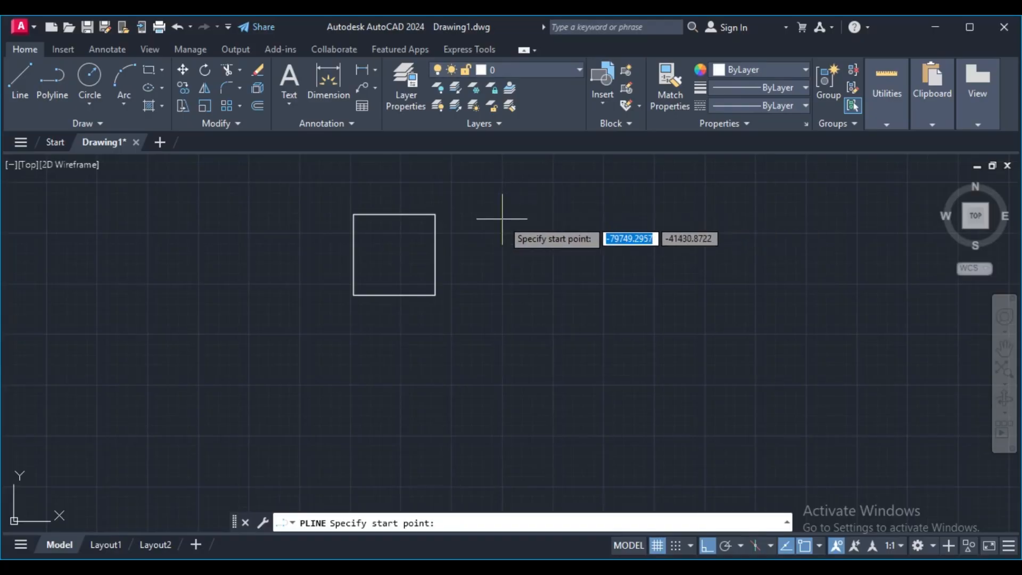
key(Escape)
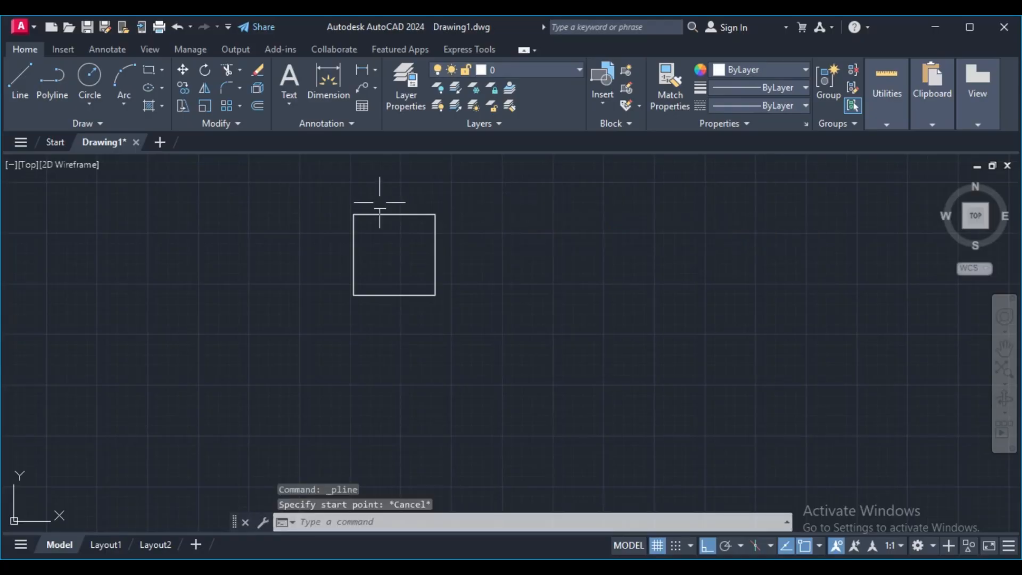
Select the square's top and right sides one at a time to examine them as separate line segments.
click(395, 214)
scroll(403, 239, up, 6)
scroll(436, 256, down, 8)
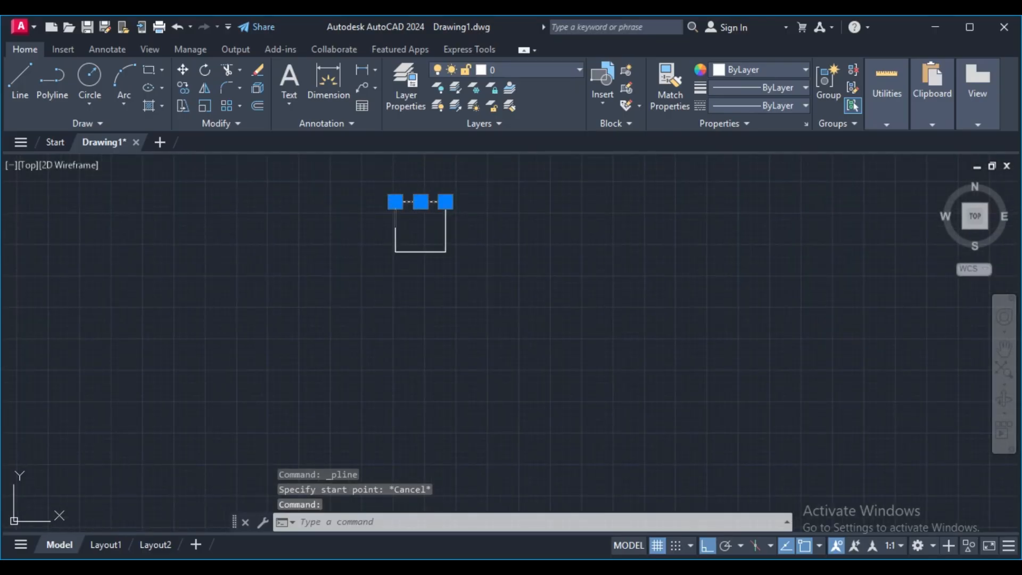
scroll(456, 190, up, 6)
click(487, 260)
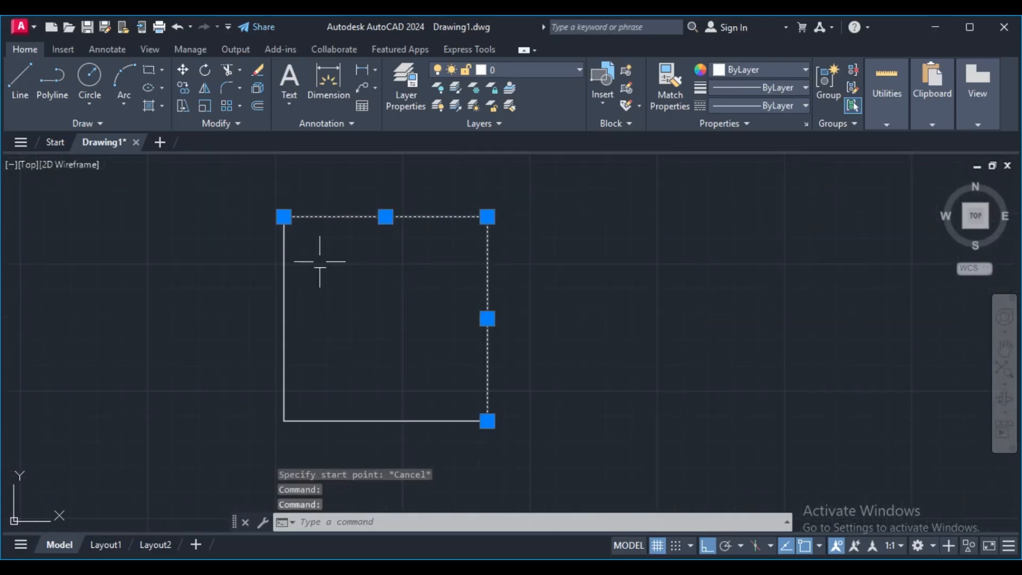
click(288, 272)
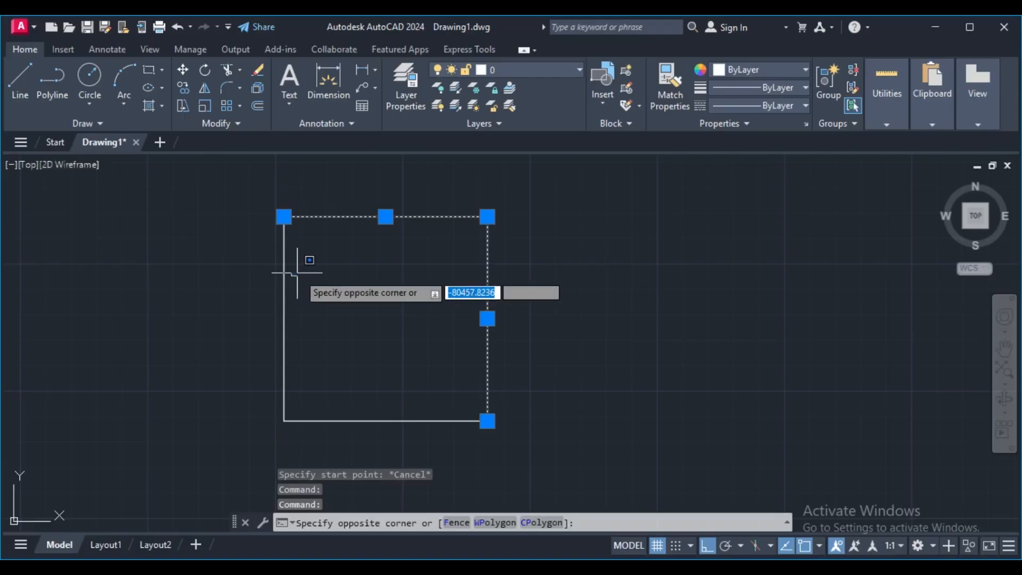
click(301, 258)
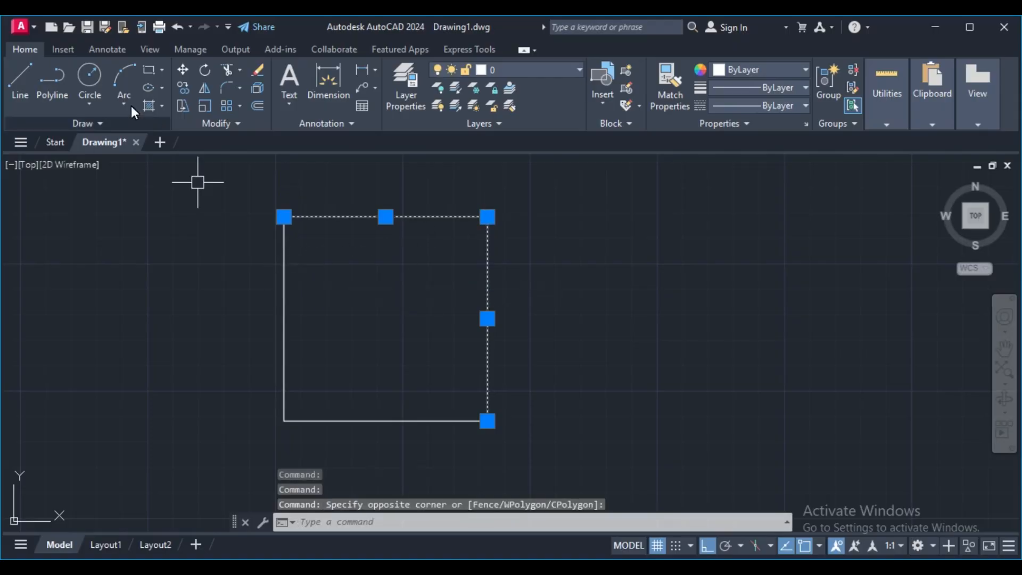
Start a polyline level with the square's top edge, about 188 units to the right of its top-right corner.
click(59, 75)
scroll(516, 215, down, 2)
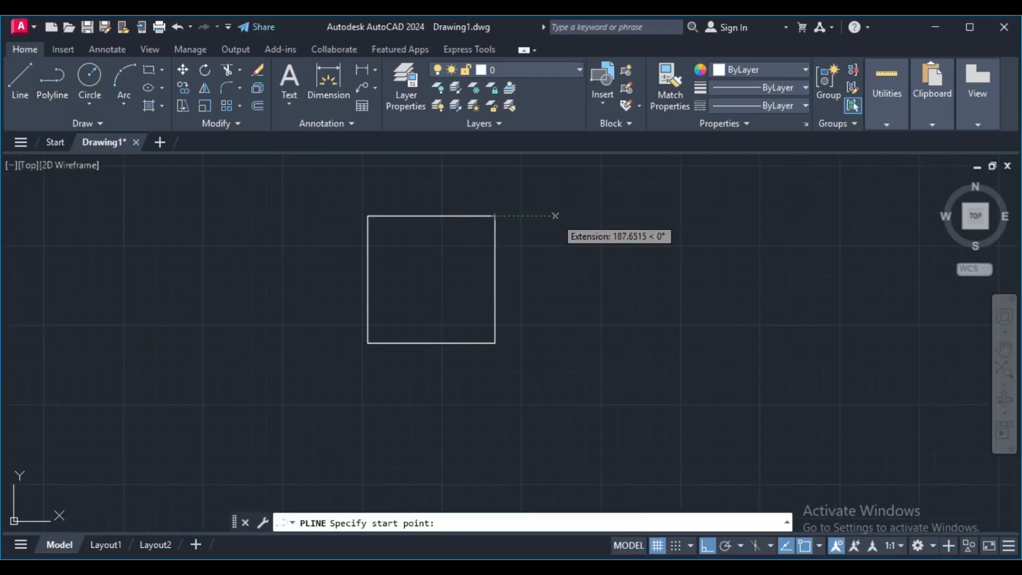
click(555, 216)
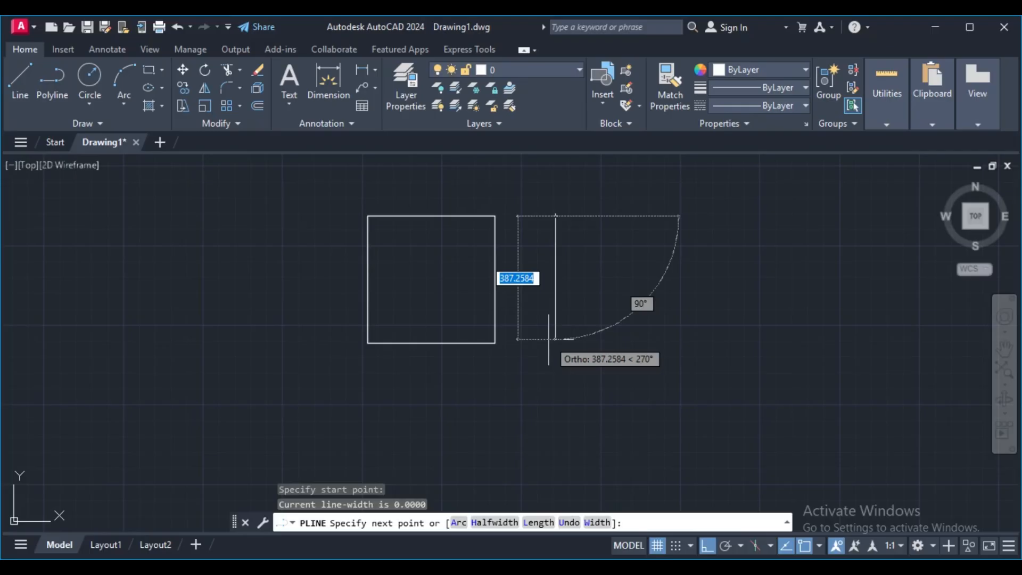
text(4000)
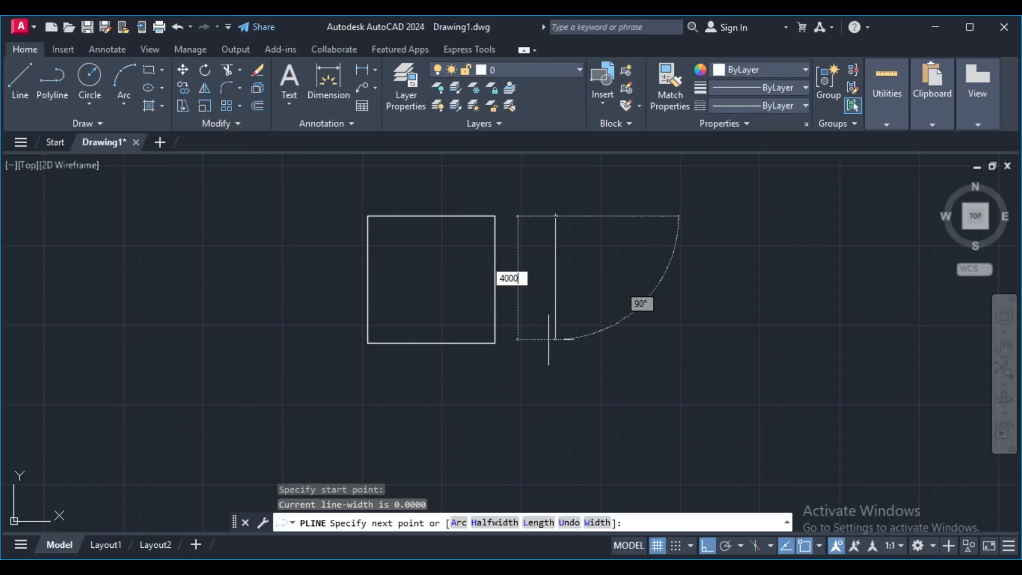
key(Return)
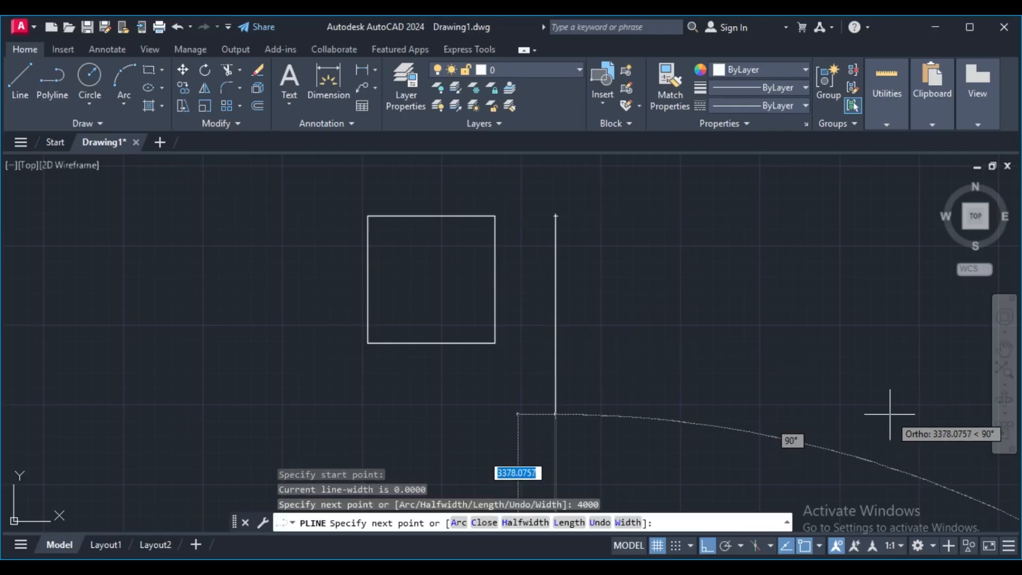
scroll(468, 254, down, 10)
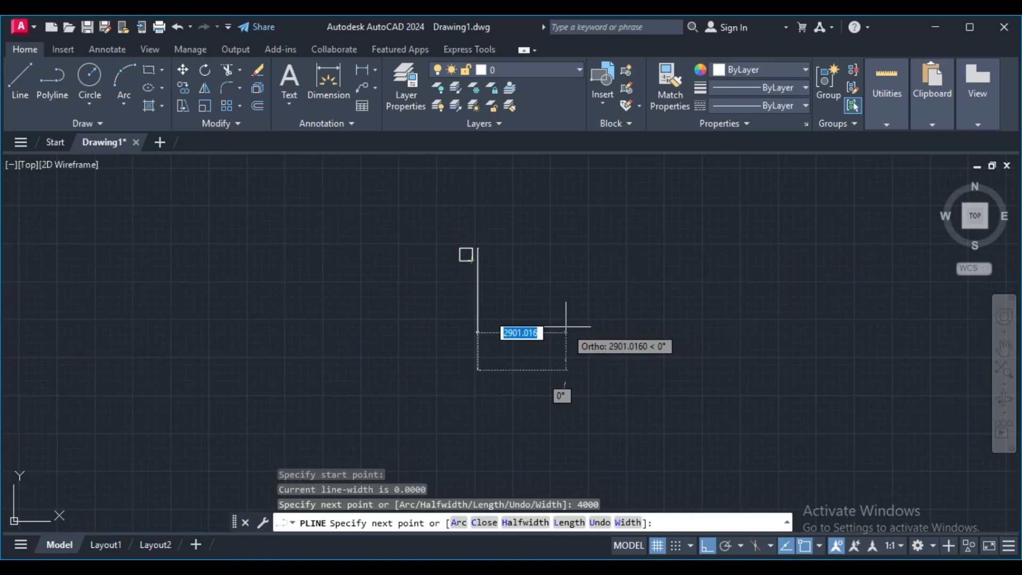
scroll(566, 326, up, 10)
key(ctrl+z)
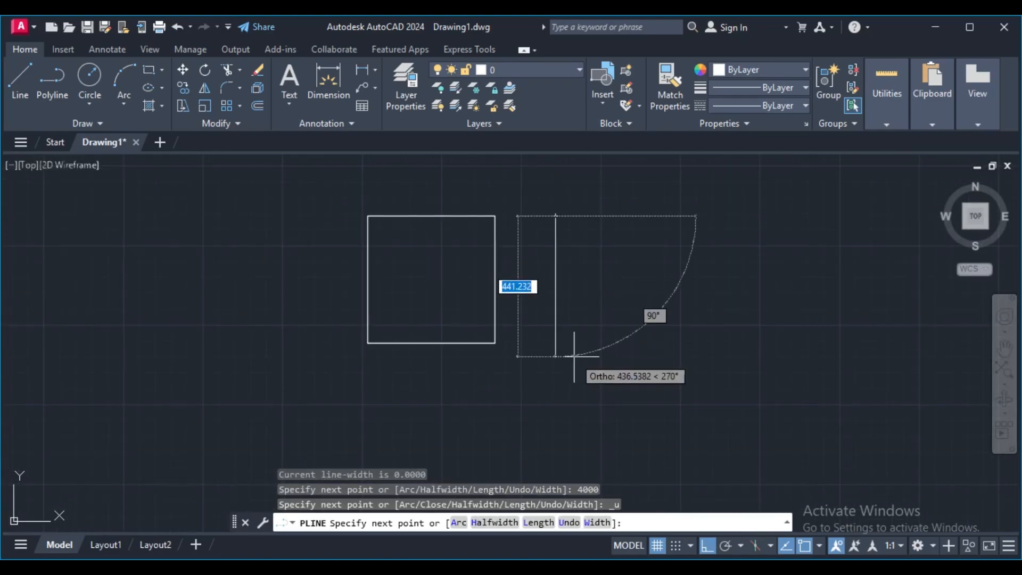
Draw the polyline's first segment 400 units straight down and its second 400 units to the right.
text(4)
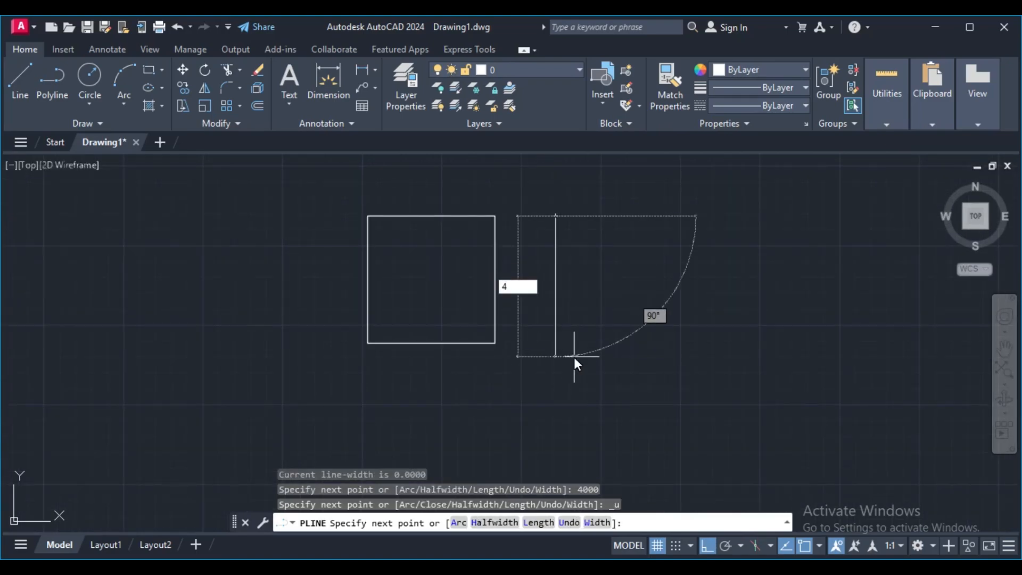
text(000)
key(Return)
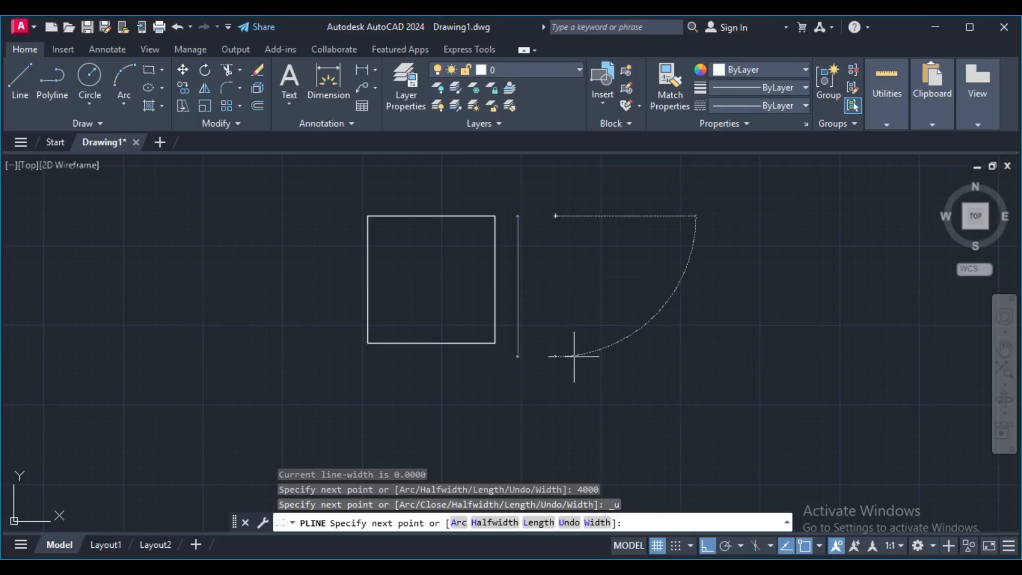
scroll(575, 356, down, 2)
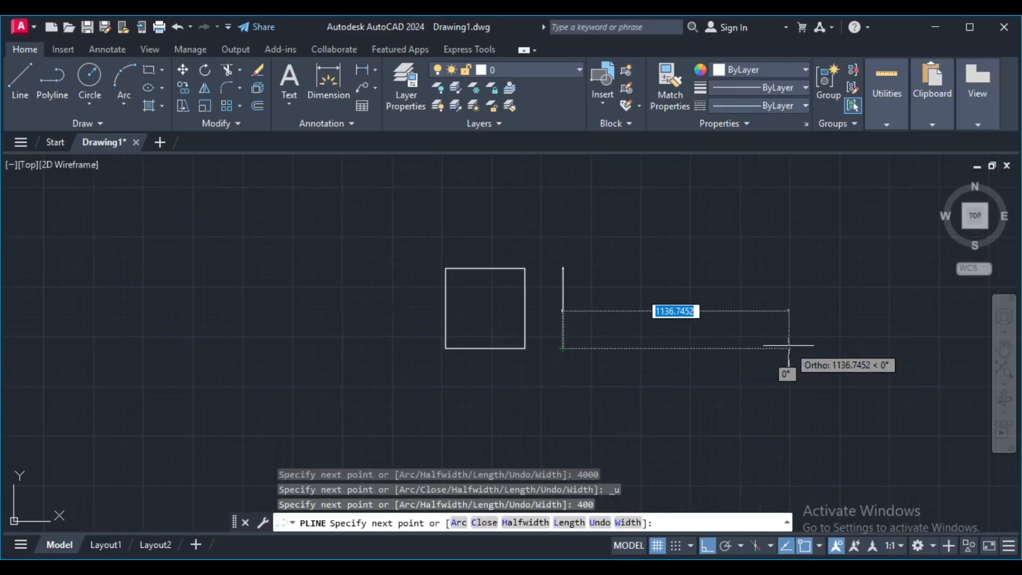
text(400)
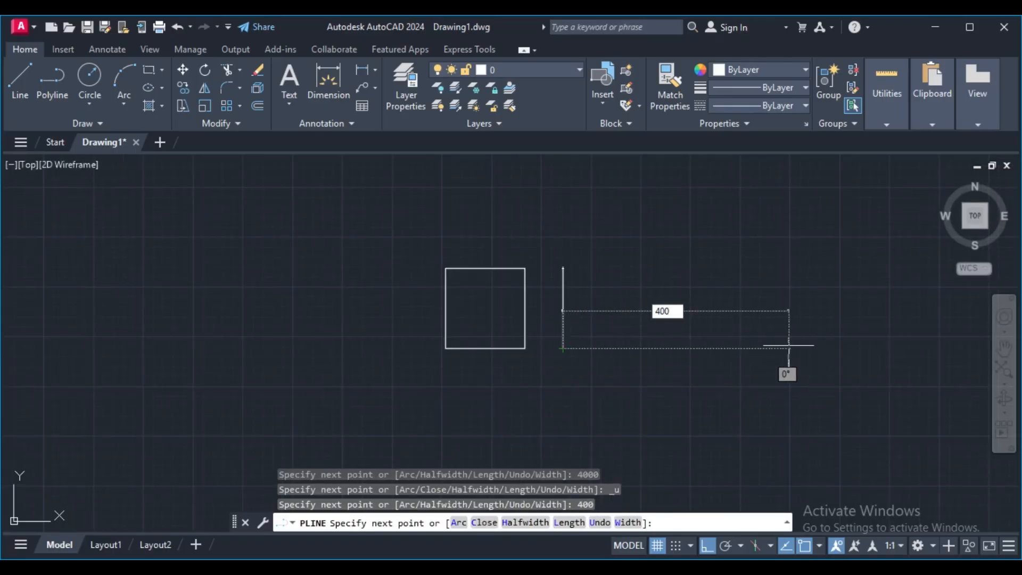
key(Return)
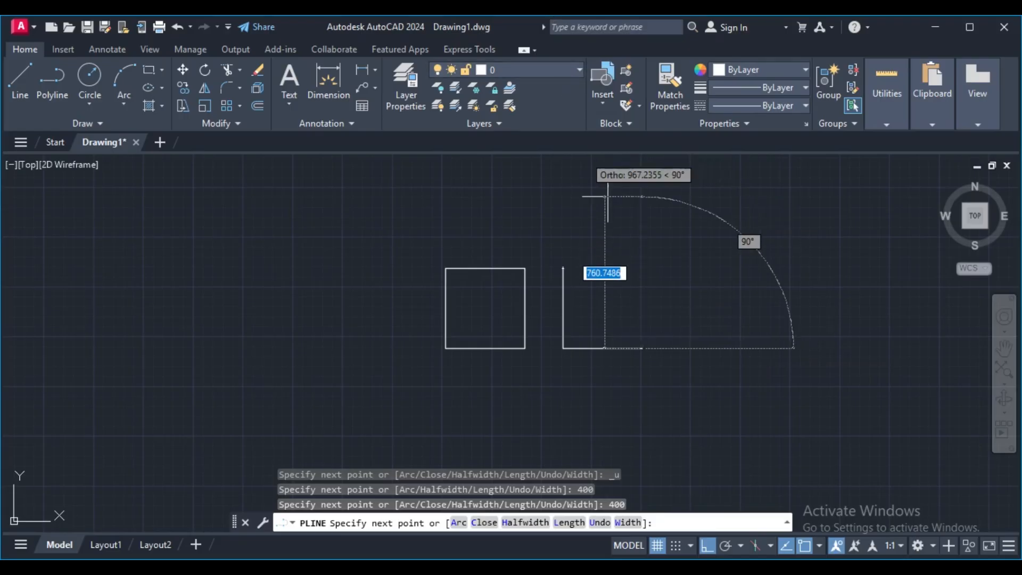
Complete the polyline square with a 400-unit segment straight up and one 400 units left to the start point, ending the polyline.
text(400)
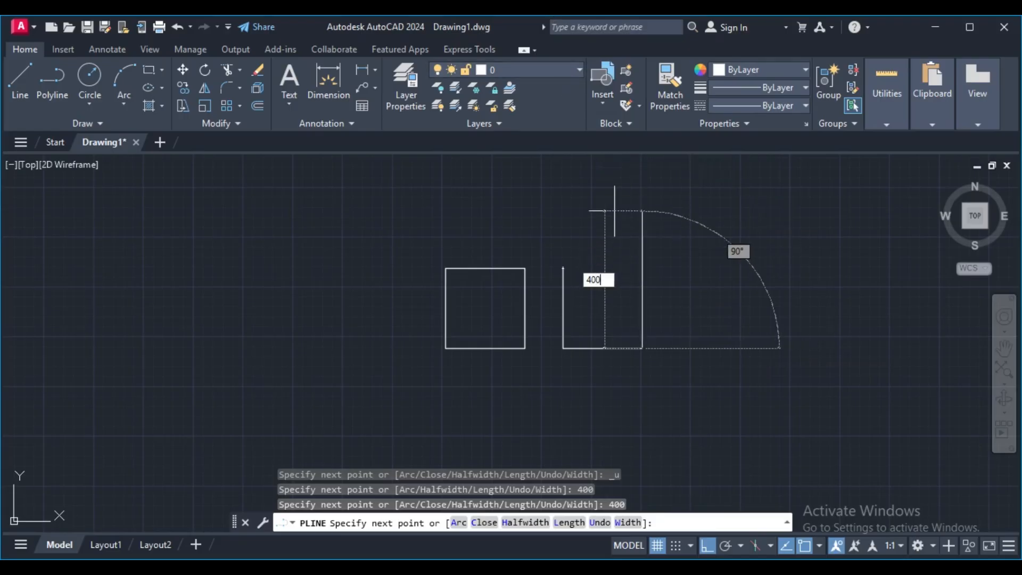
key(Return)
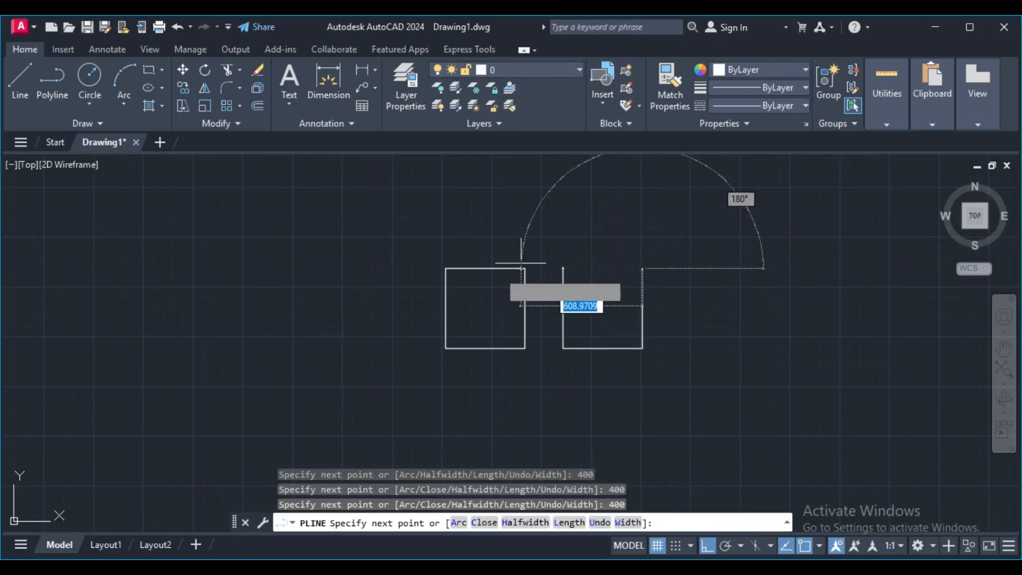
text(400)
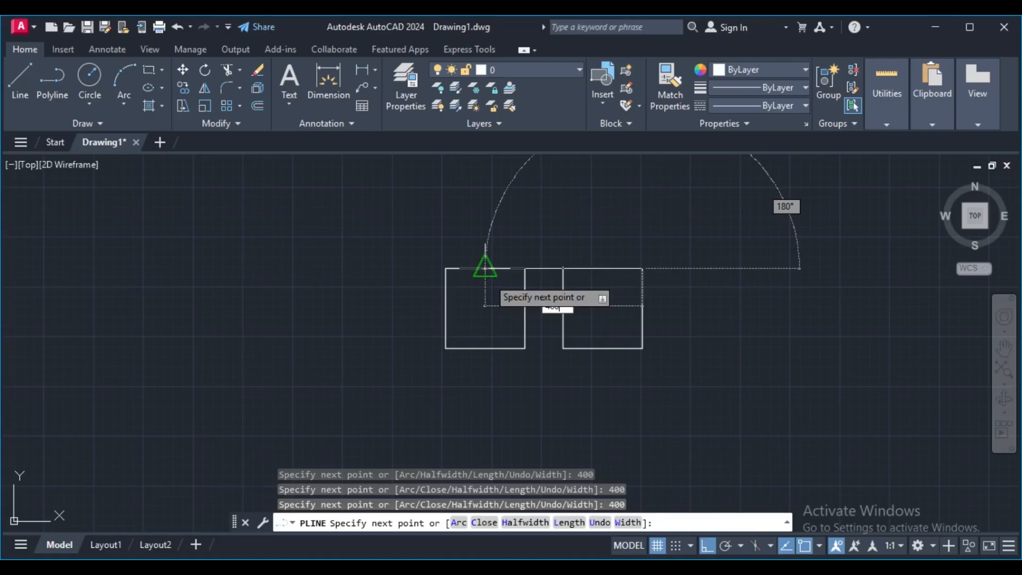
key(Return)
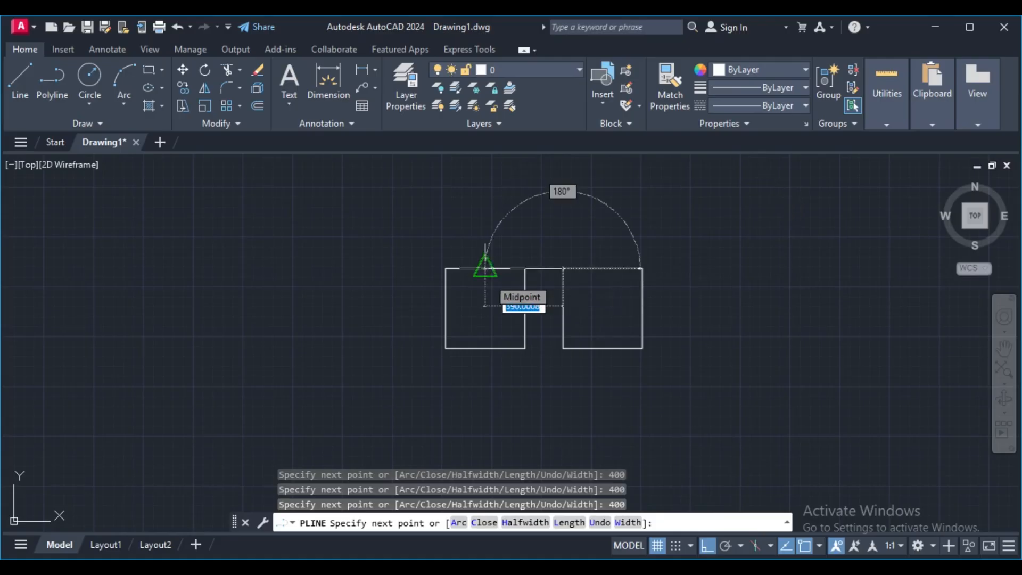
key(Return)
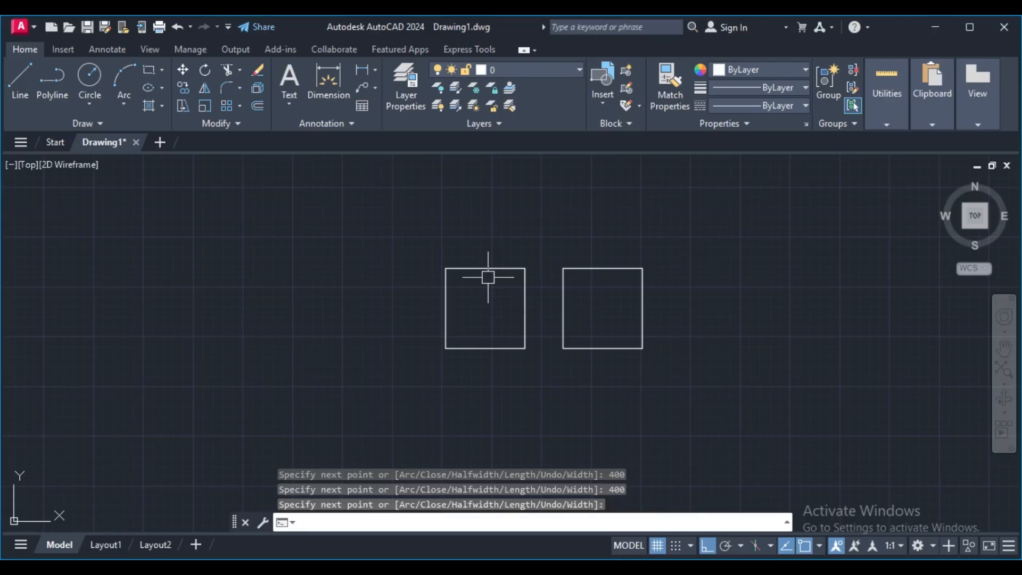
Select the line-drawn square's right side and the polyline square to compare separate lines with a single polyline object.
scroll(498, 278, up, 2)
scroll(500, 278, up, 2)
scroll(573, 267, down, 4)
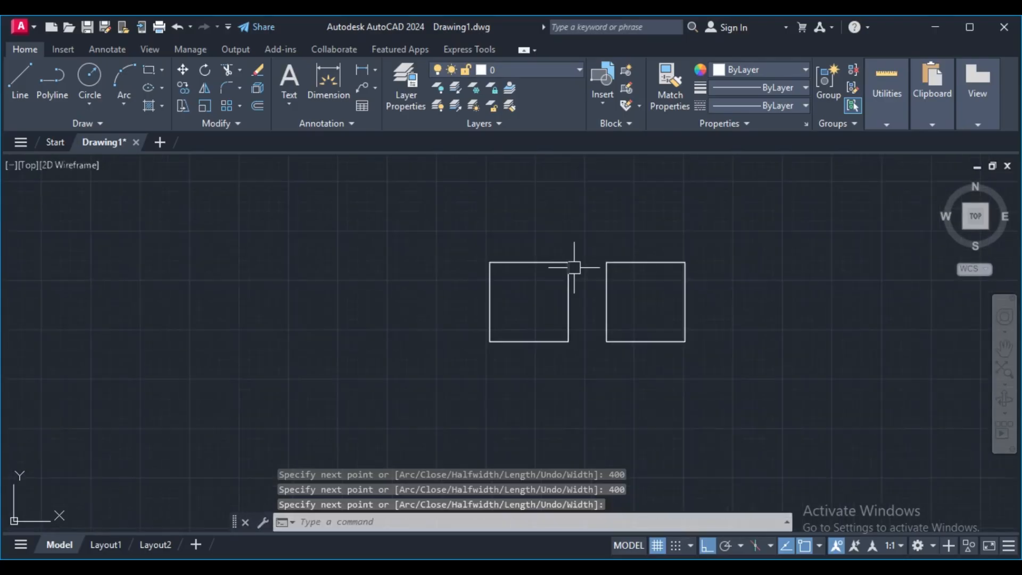
scroll(639, 340, up, 4)
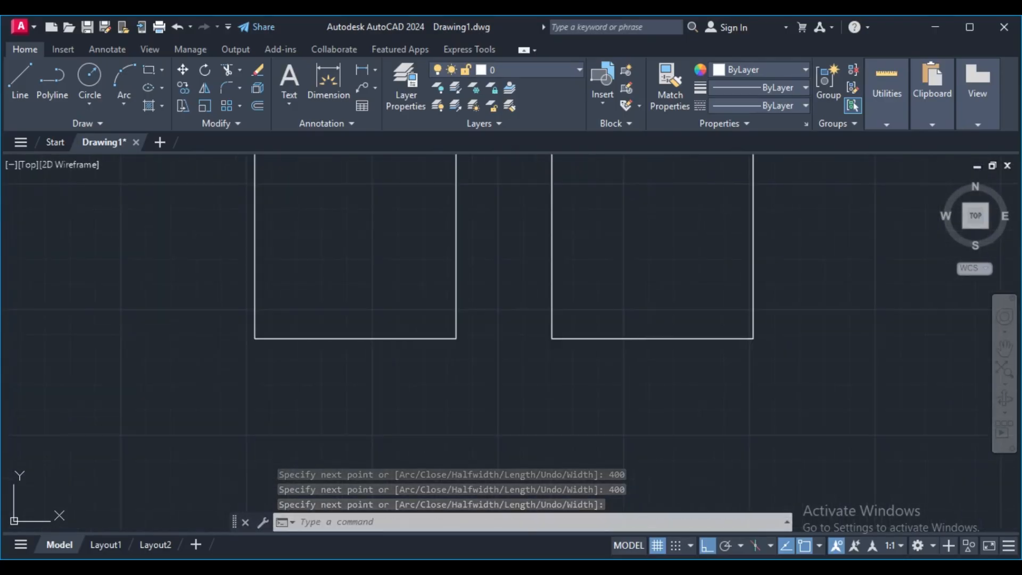
scroll(636, 332, down, 4)
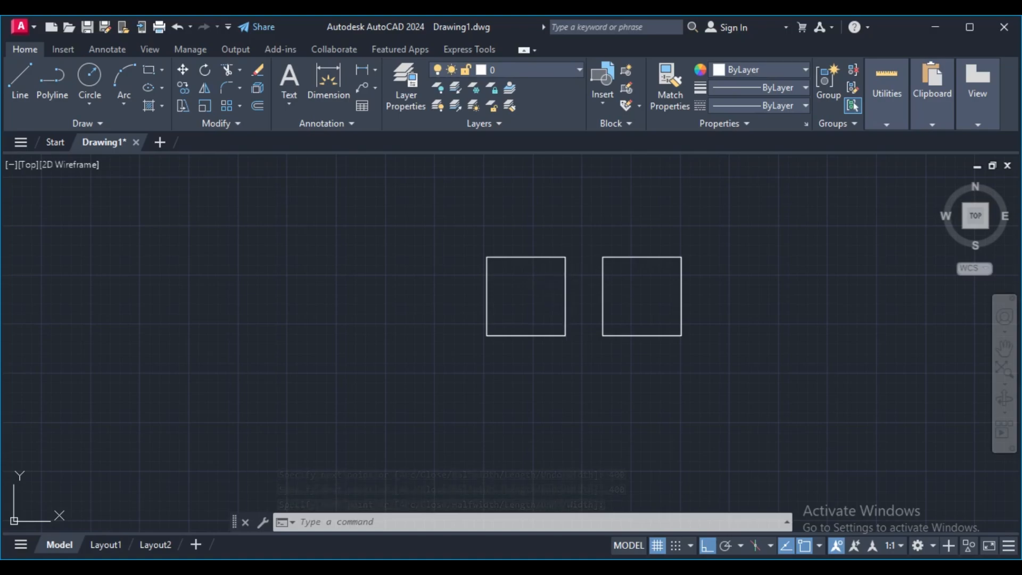
click(565, 281)
scroll(565, 296, up, 4)
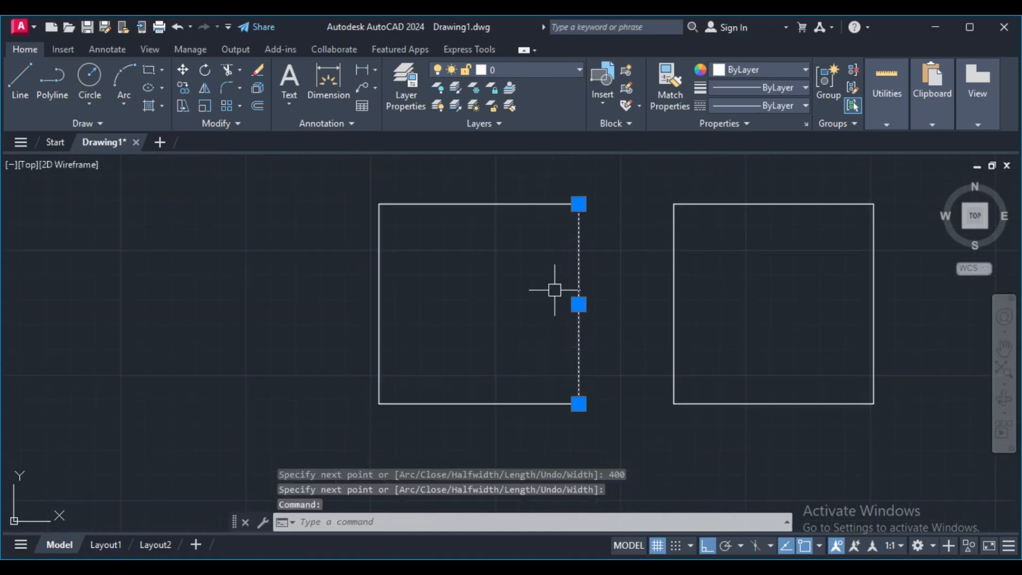
scroll(460, 242, down, 6)
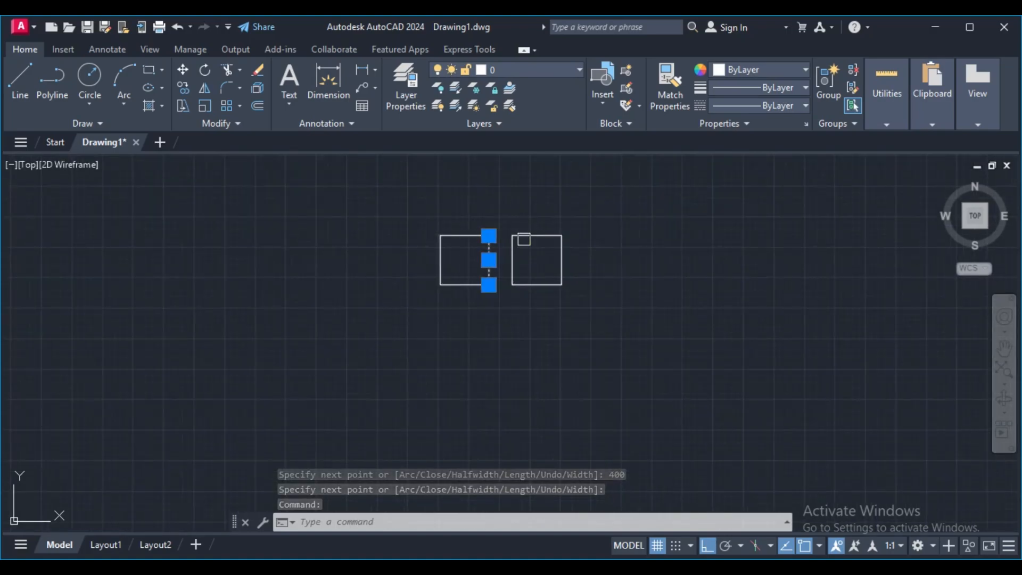
click(524, 239)
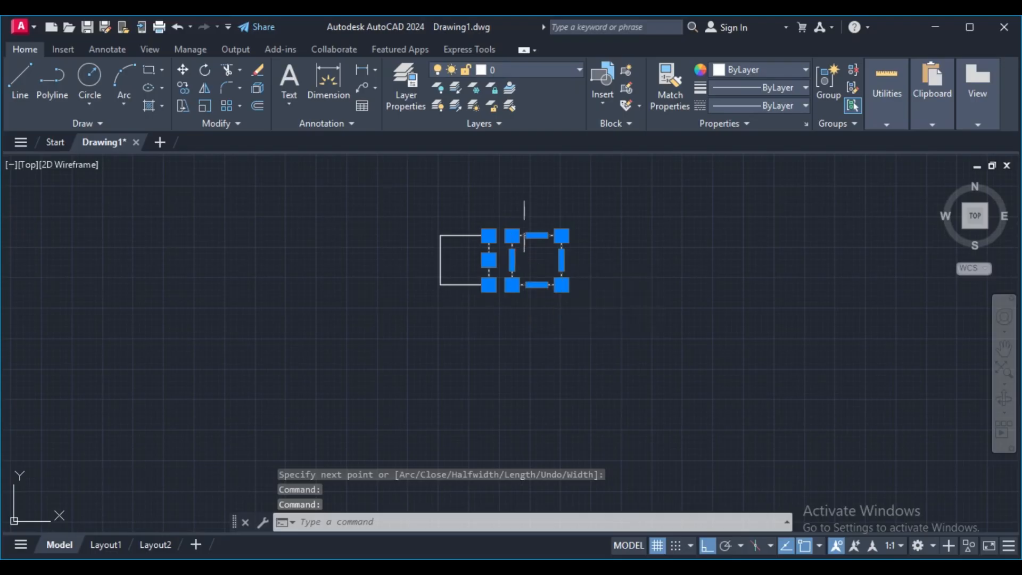
scroll(523, 228, up, 4)
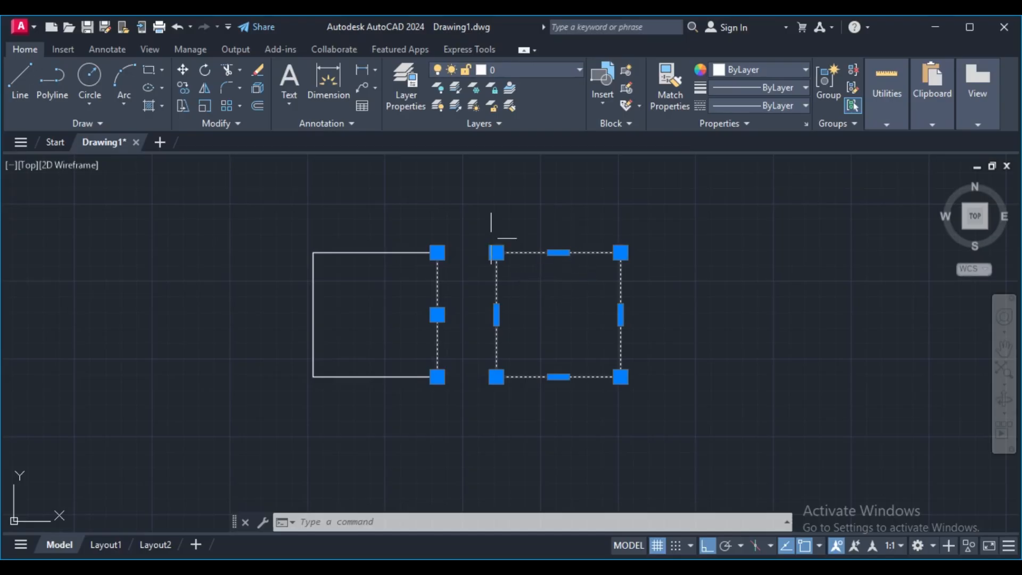
scroll(496, 230, down, 2)
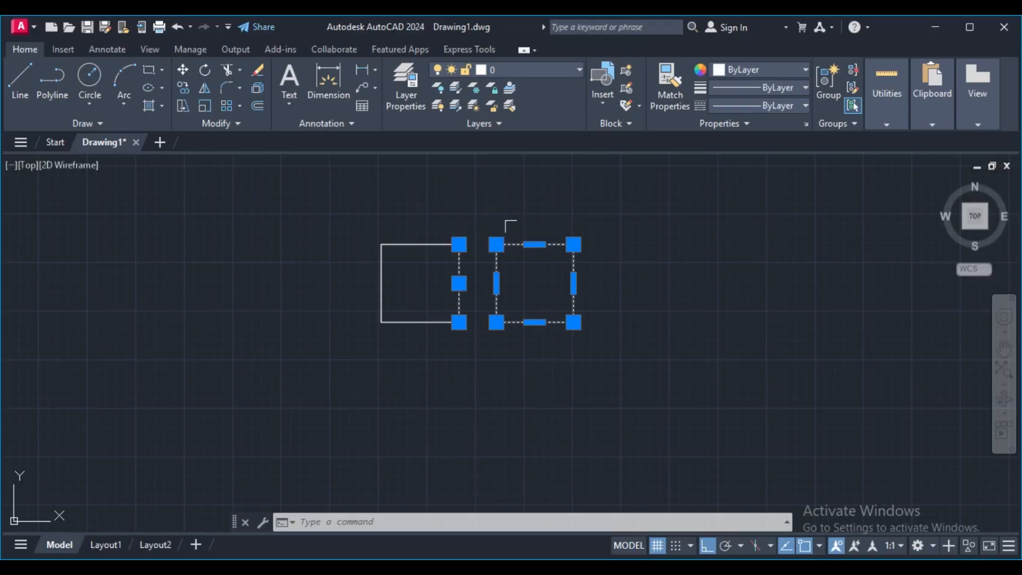
scroll(502, 269, up, 8)
scroll(503, 263, down, 4)
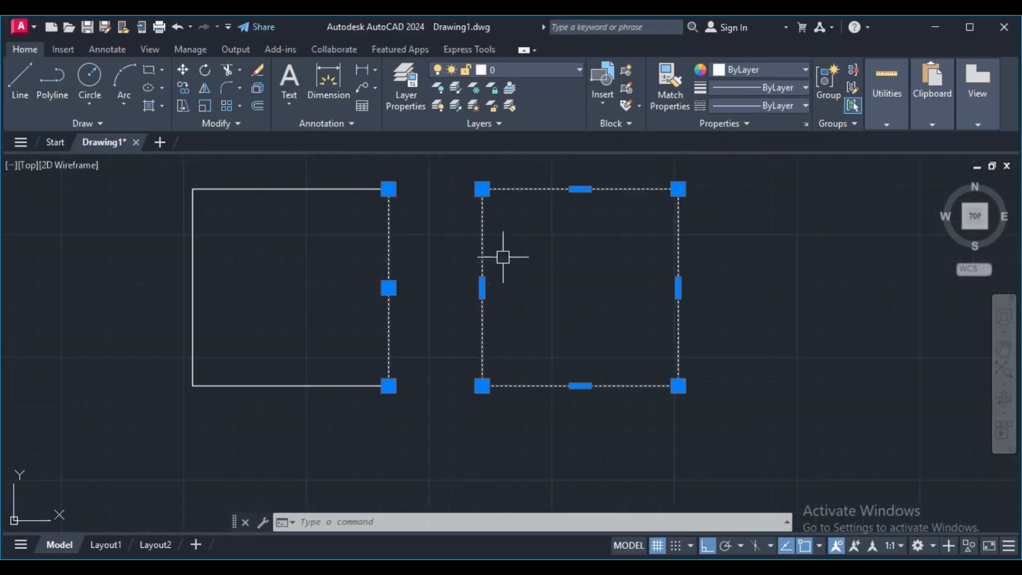
scroll(503, 257, down, 2)
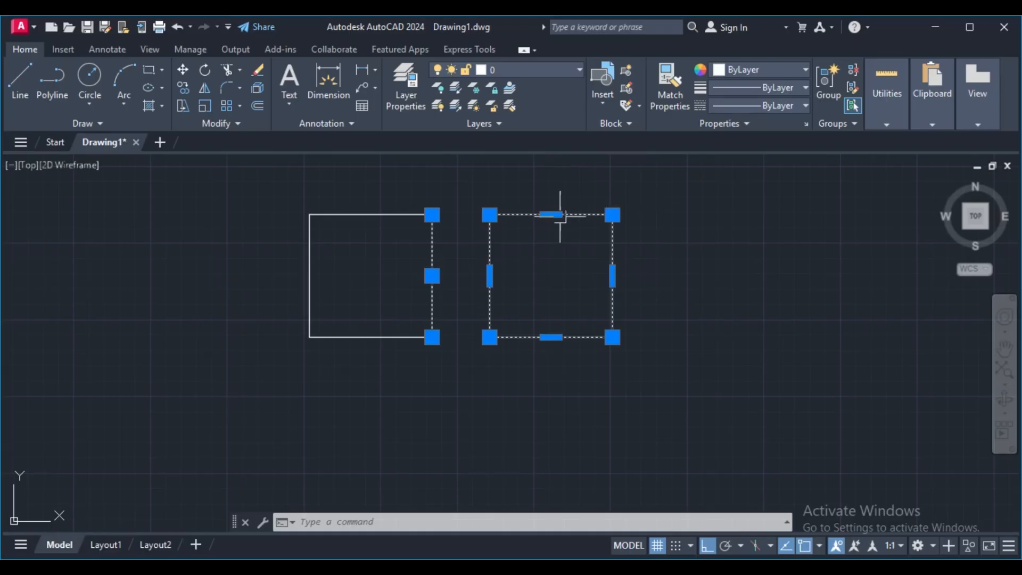
scroll(560, 215, down, 3)
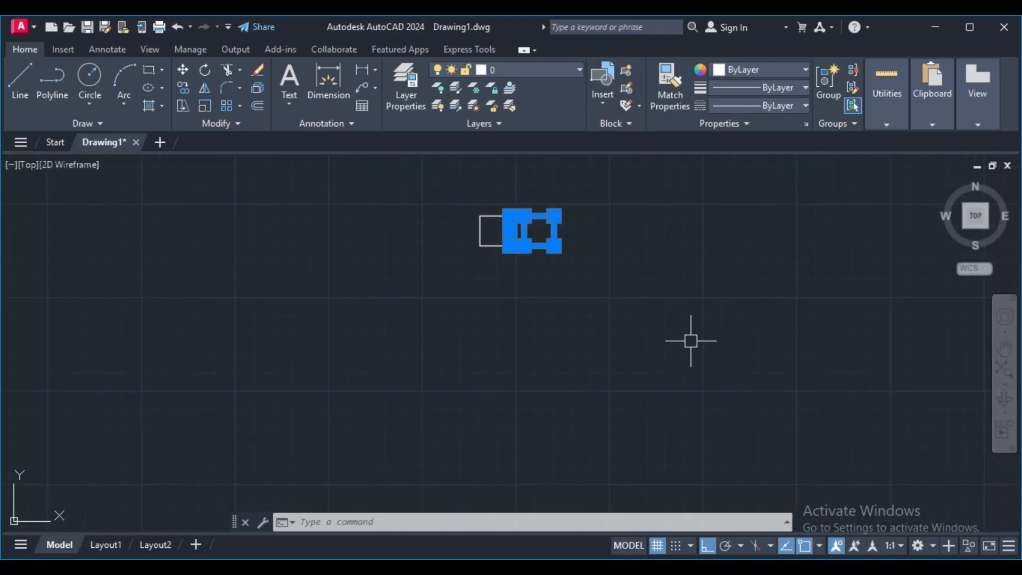
key(Escape)
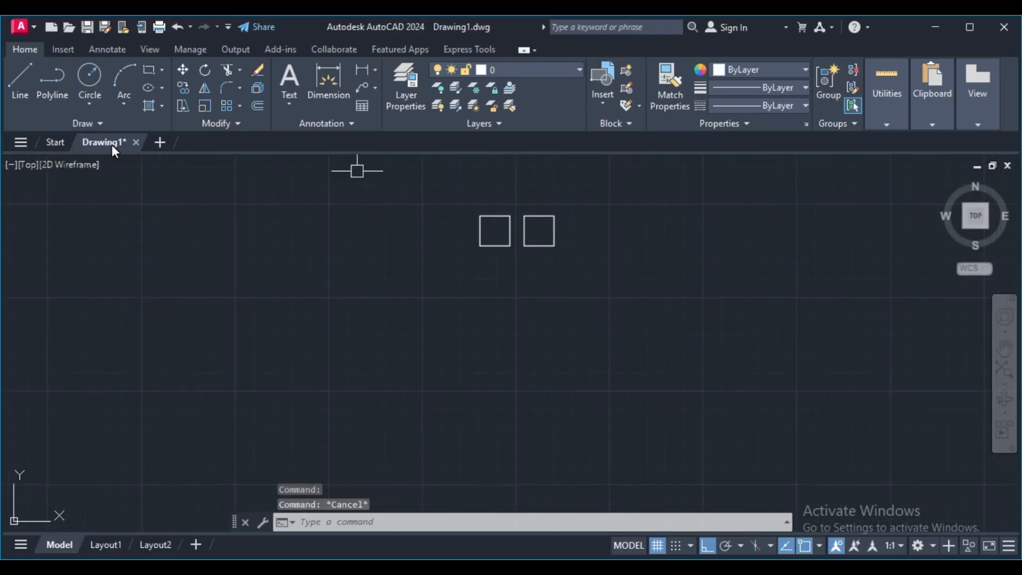
click(121, 81)
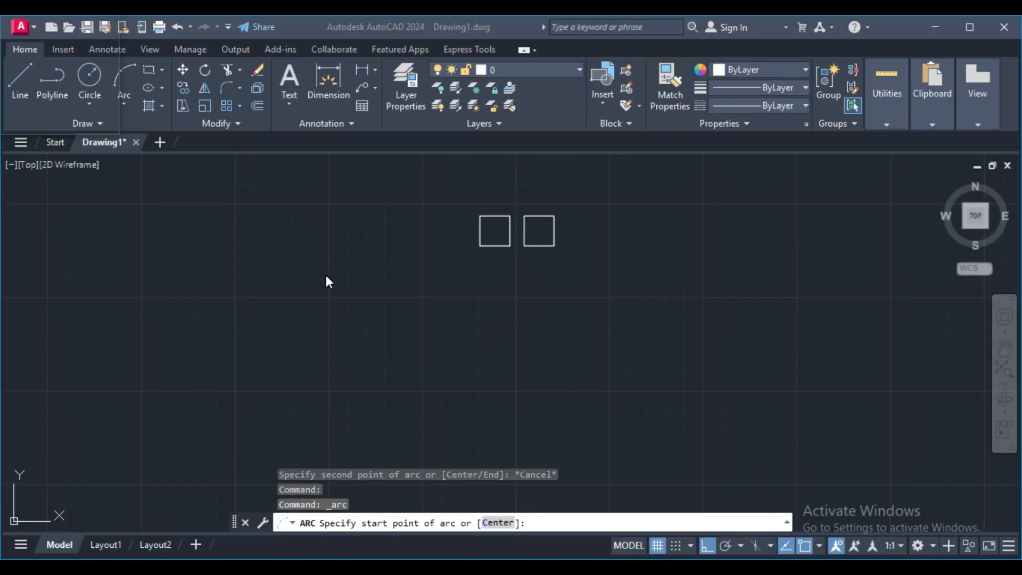
scroll(442, 287, up, 2)
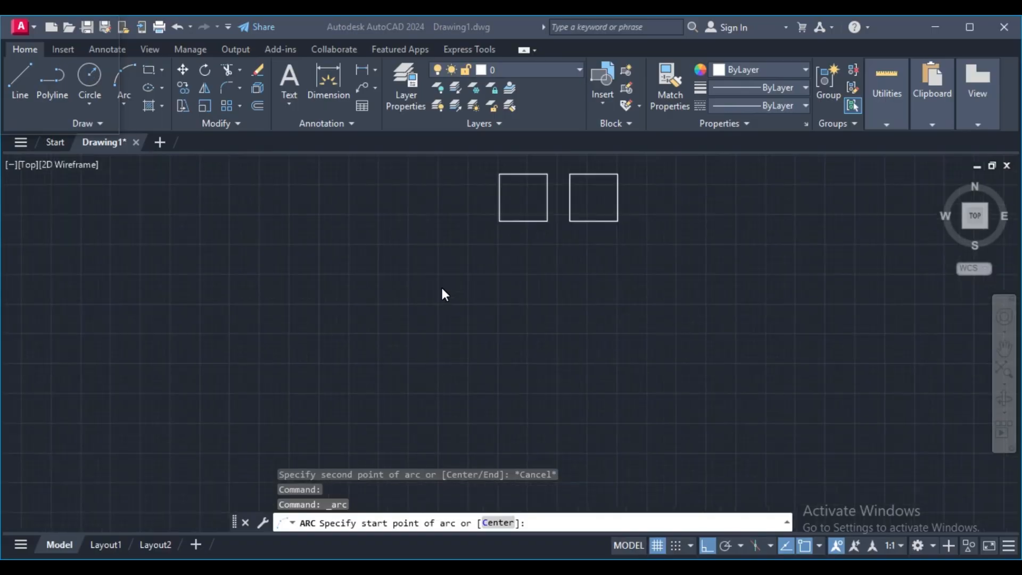
scroll(441, 287, down, 4)
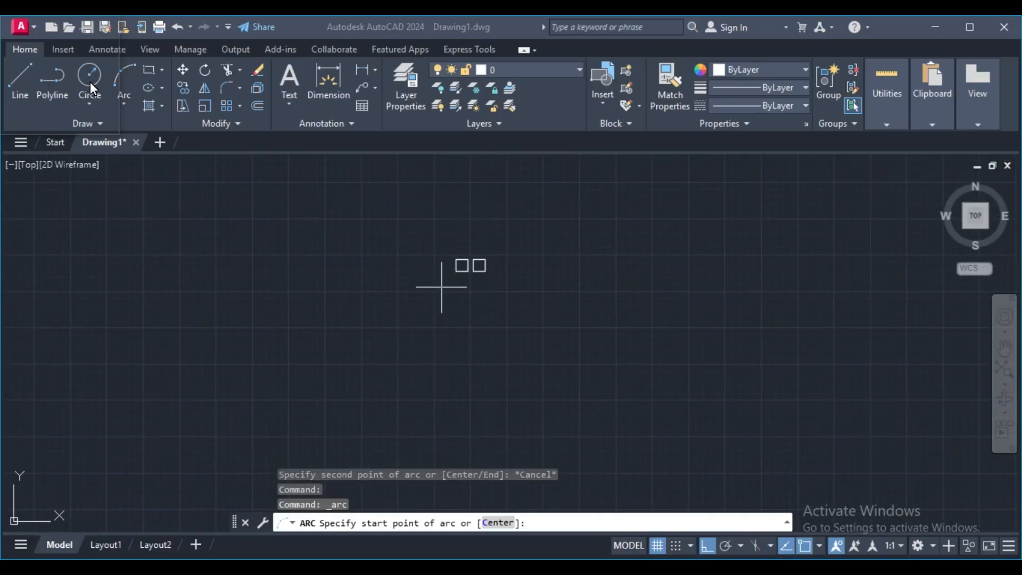
scroll(417, 350, up, 2)
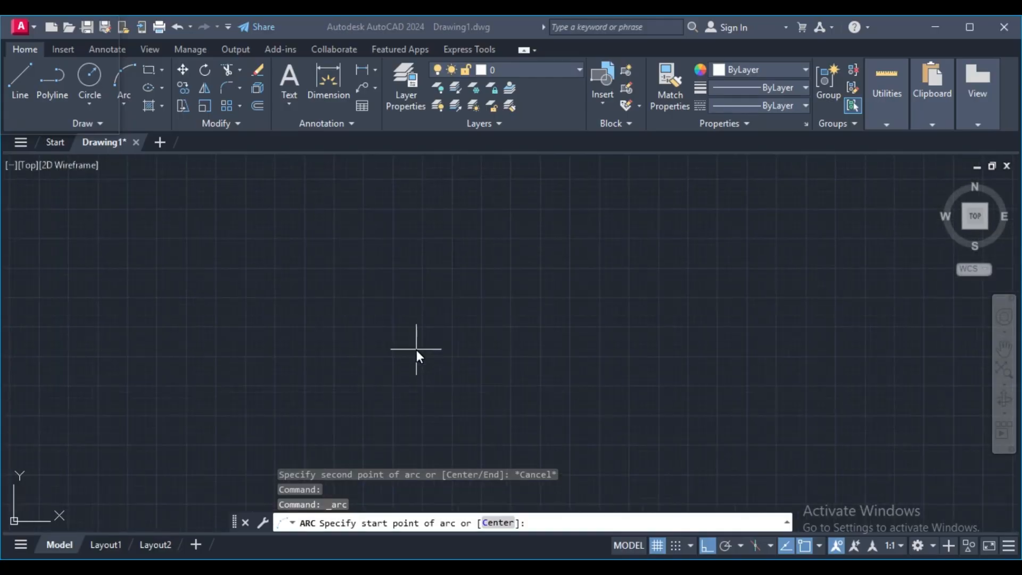
scroll(461, 281, up, 3)
scroll(409, 292, down, 4)
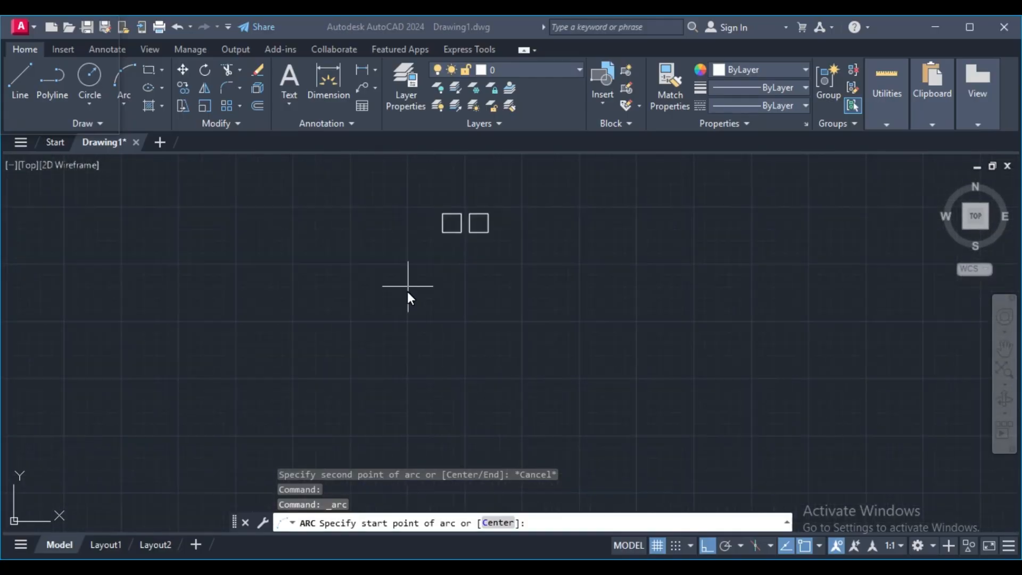
right_click(438, 335)
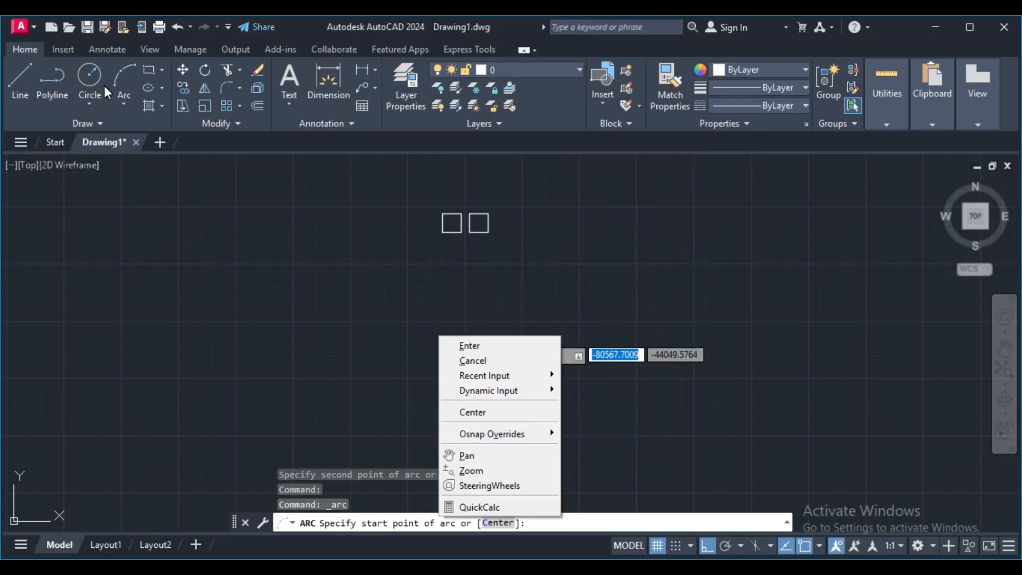
Draw a circle with a diameter of 200 below and to the left of the two squares, using the Diameter option.
click(88, 75)
click(88, 76)
click(341, 286)
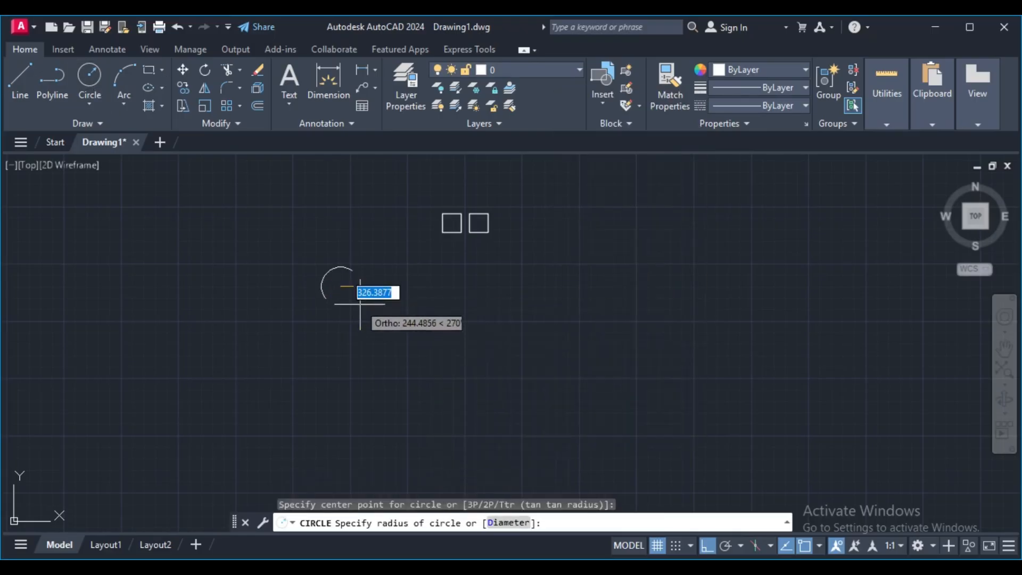
right_click(374, 314)
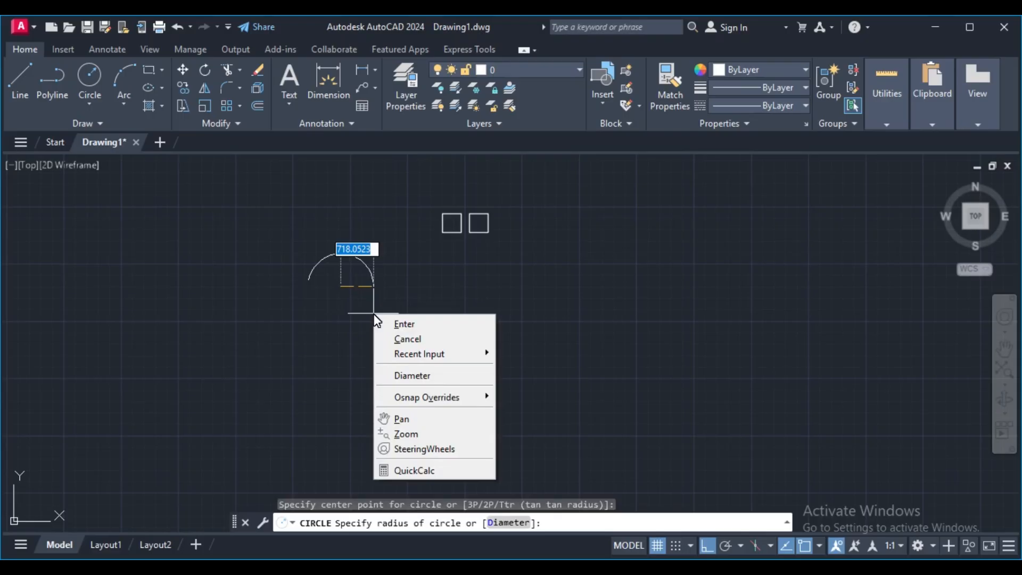
click(403, 376)
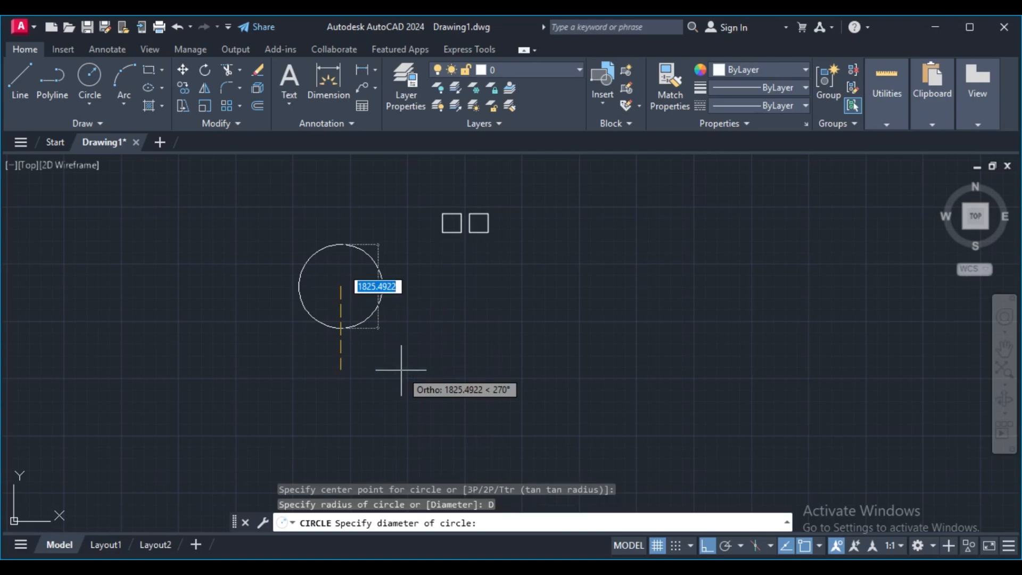
text(200)
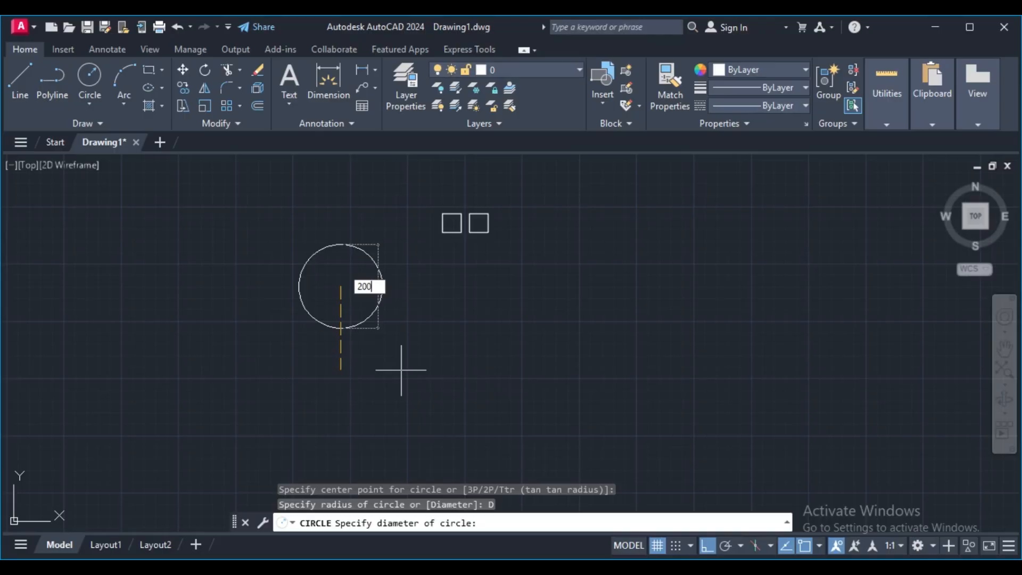
key(Return)
scroll(401, 370, up, 3)
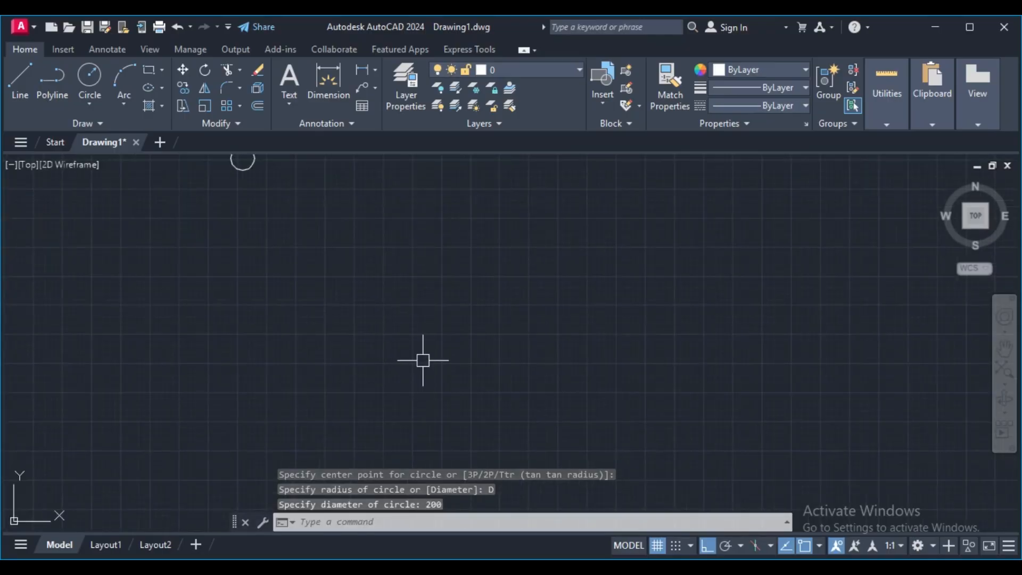
scroll(422, 358, down, 3)
scroll(349, 274, up, 3)
scroll(383, 334, down, 2)
click(399, 359)
click(374, 330)
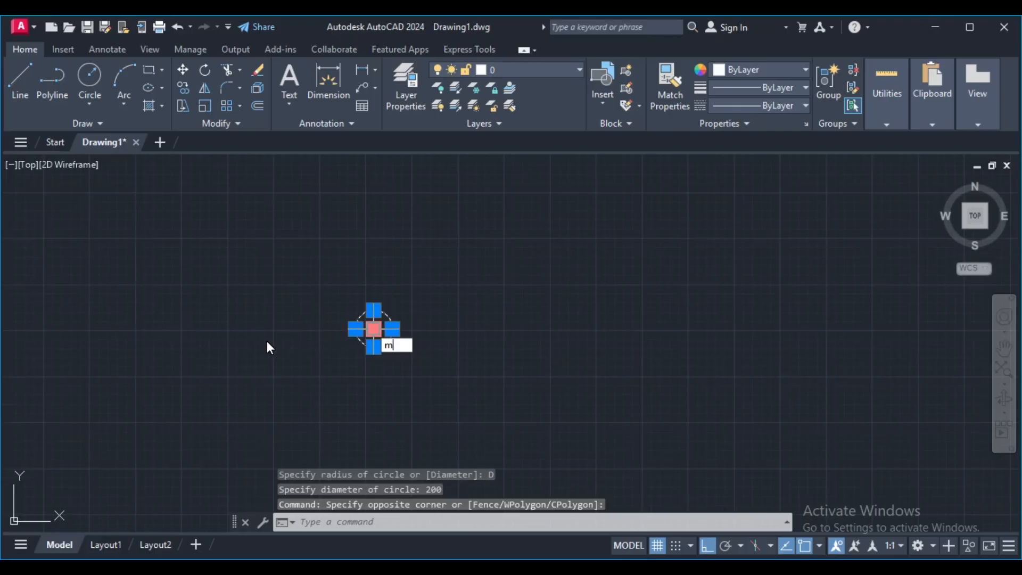
key(Return)
key(Escape)
scroll(380, 343, up, 5)
scroll(380, 343, down, 1)
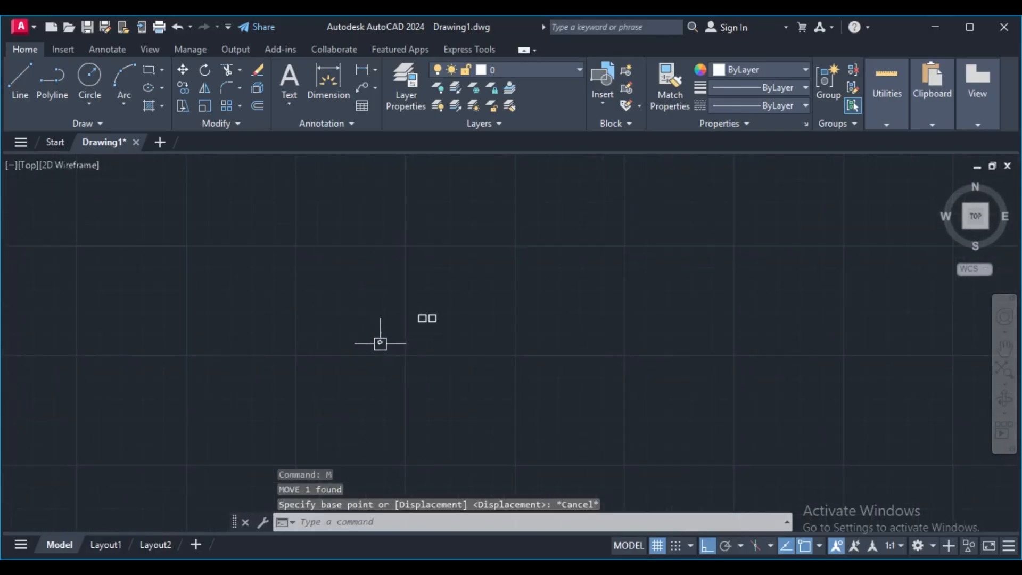
scroll(378, 341, up, 1)
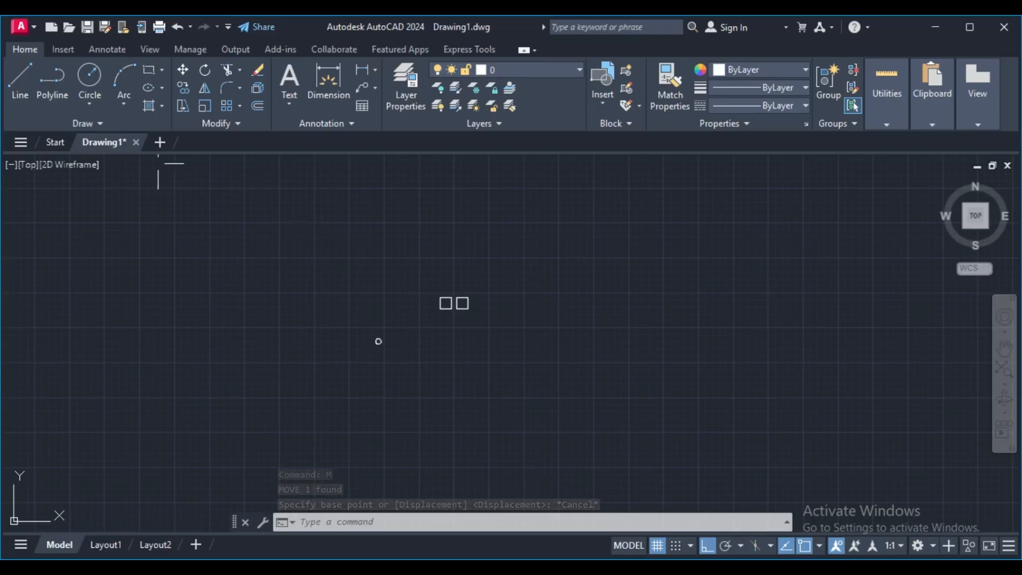
scroll(366, 348, up, 4)
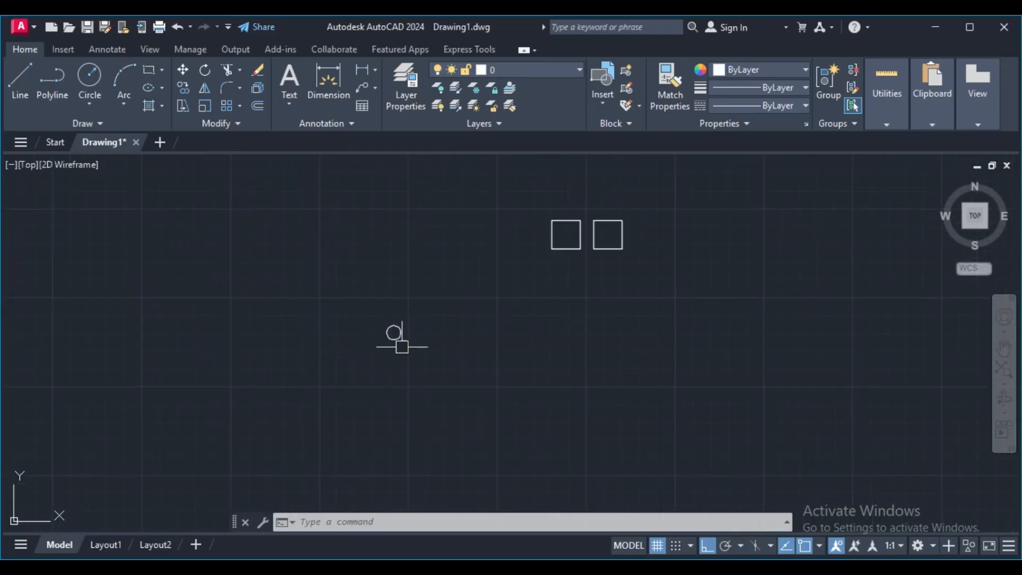
click(401, 347)
click(395, 355)
scroll(416, 376, up, 2)
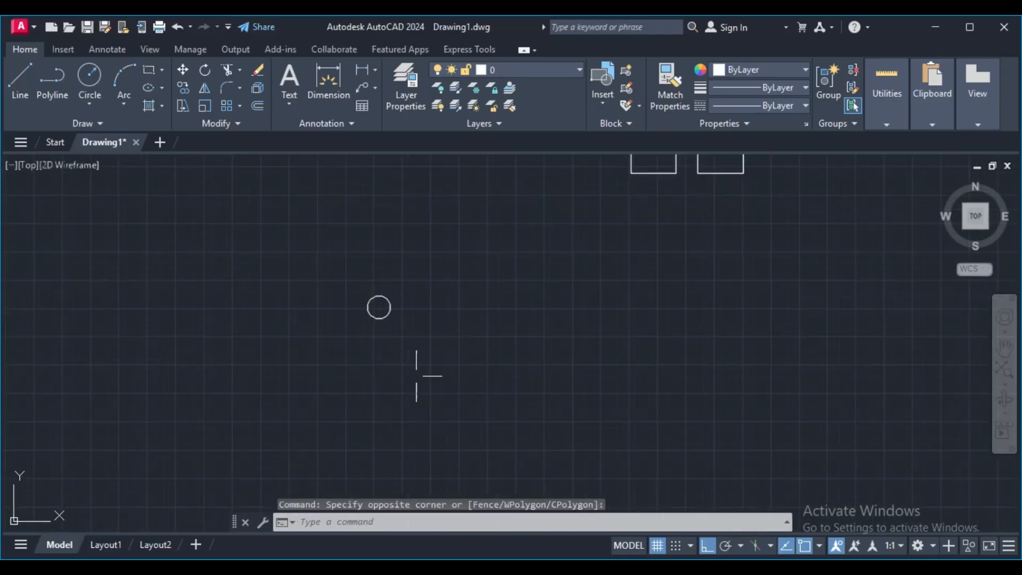
scroll(421, 308, down, 3)
scroll(511, 239, up, 4)
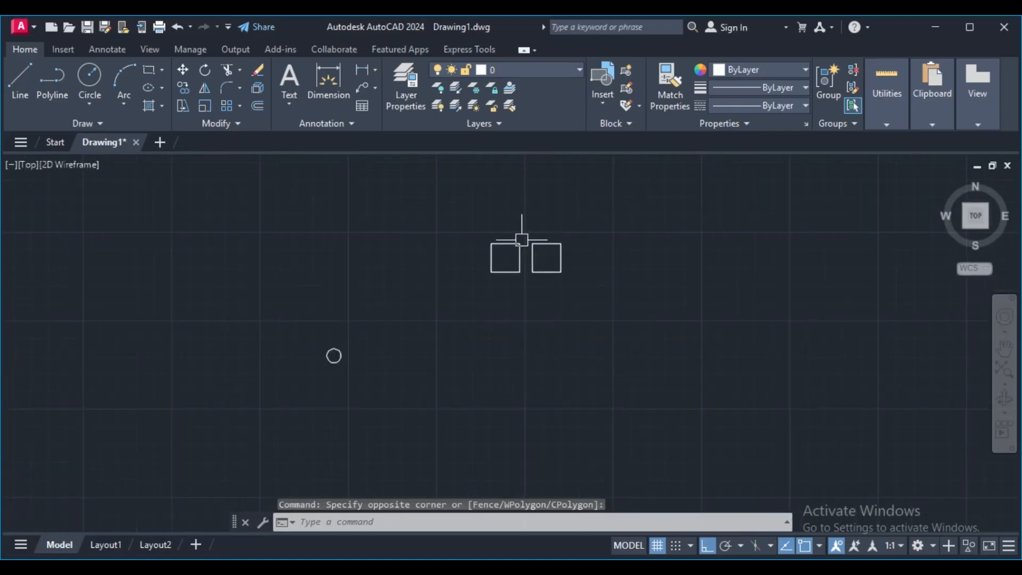
Draw three connected lines forming a rectangle open on its left side, above and left of the two squares.
text(LI)
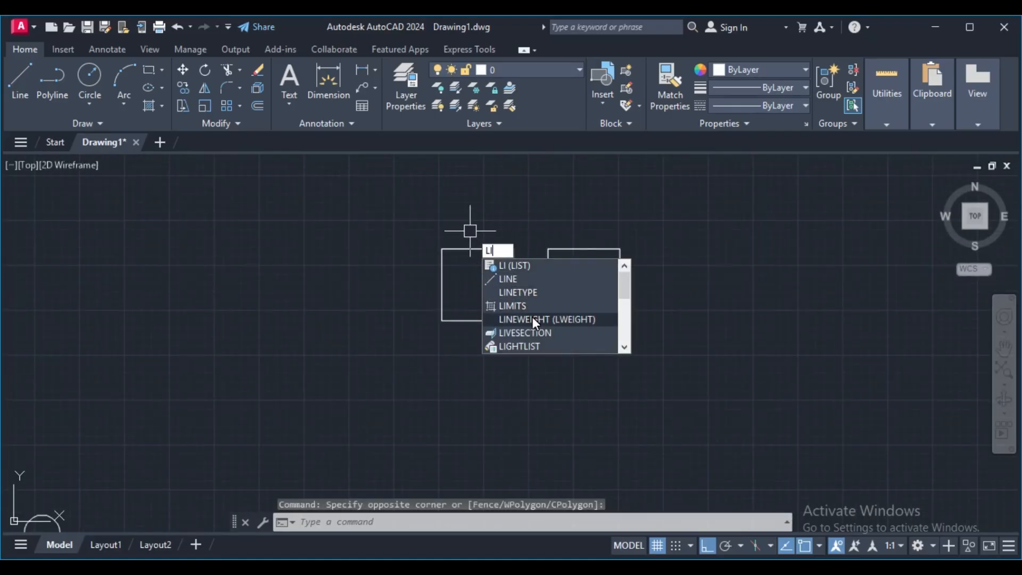
click(513, 277)
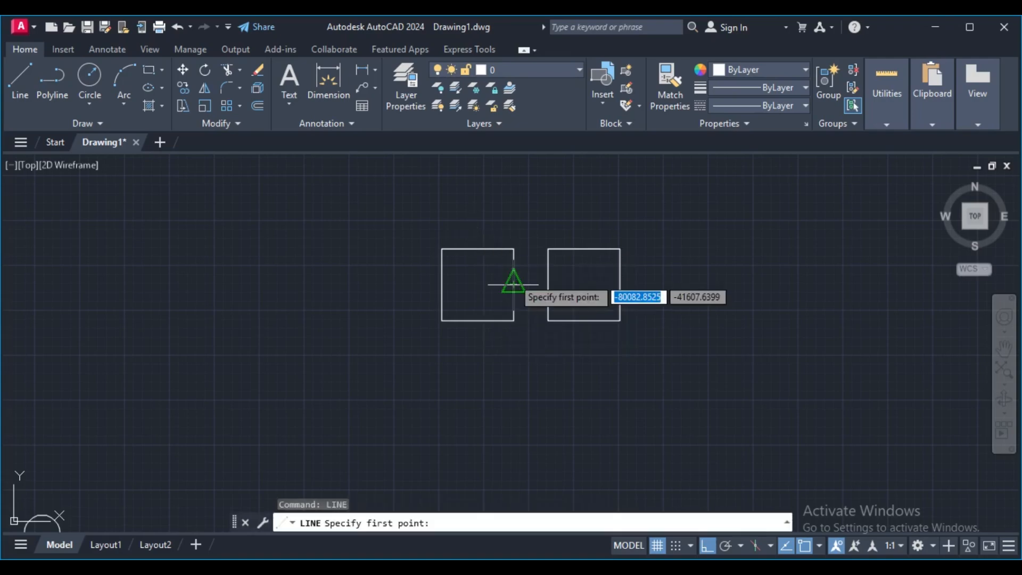
click(286, 194)
click(388, 194)
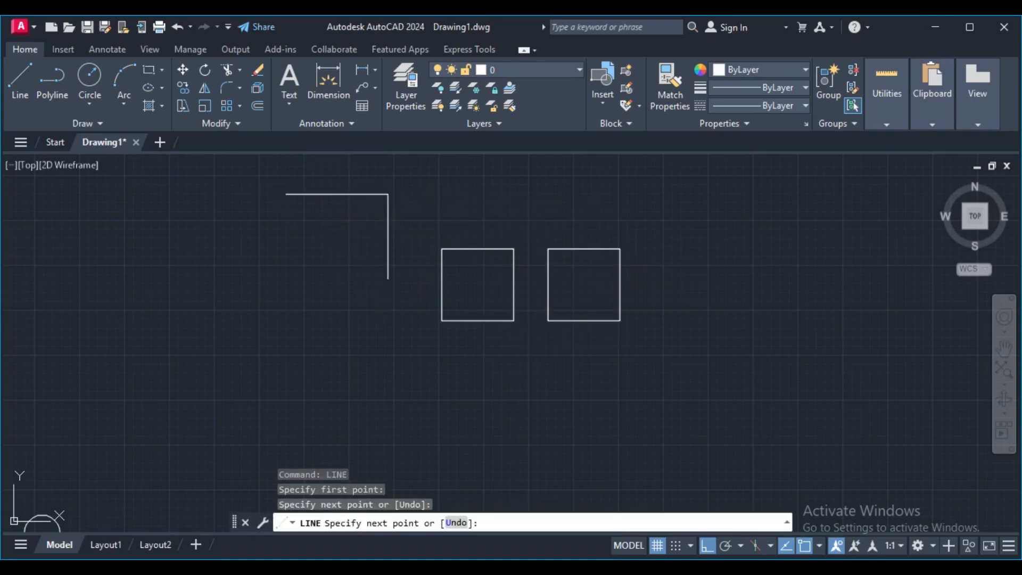
click(388, 278)
click(285, 297)
key(Escape)
key(Escape)
key(Escape)
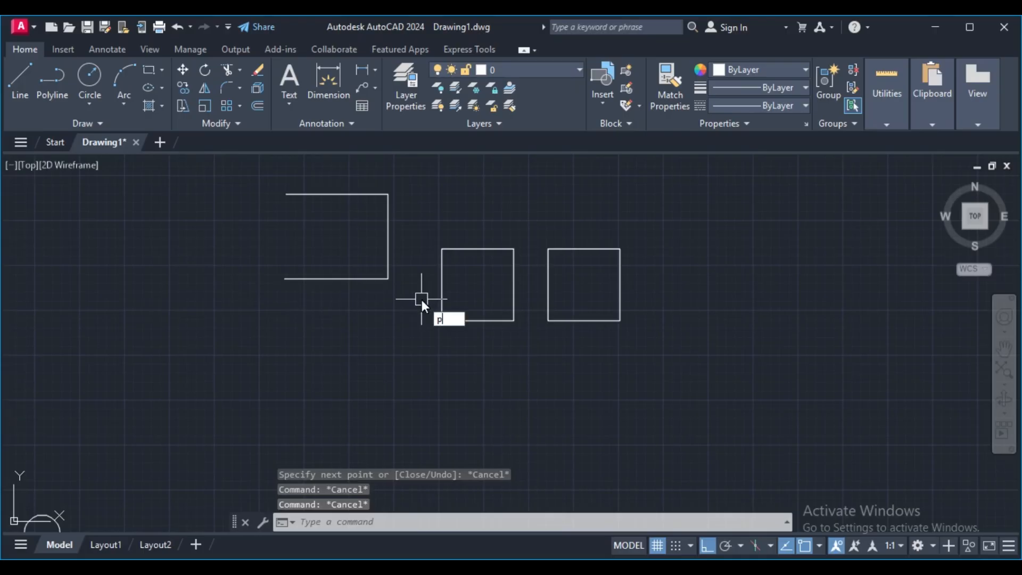
Draw a three-segment U-shaped polyline, open at the top, to the right of the two squares.
text(pl)
key(Return)
scroll(447, 257, down, 3)
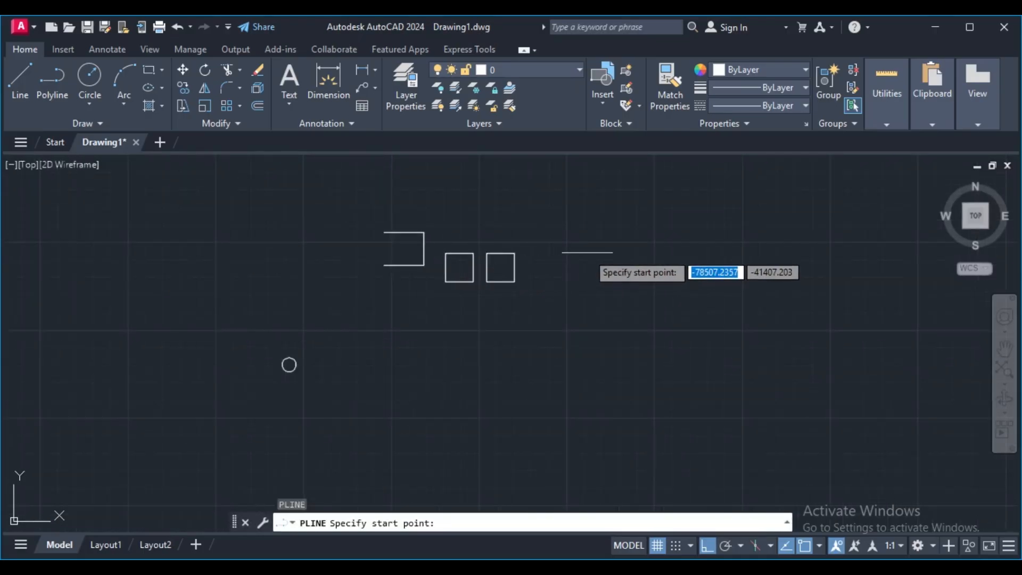
click(574, 242)
click(598, 311)
click(685, 312)
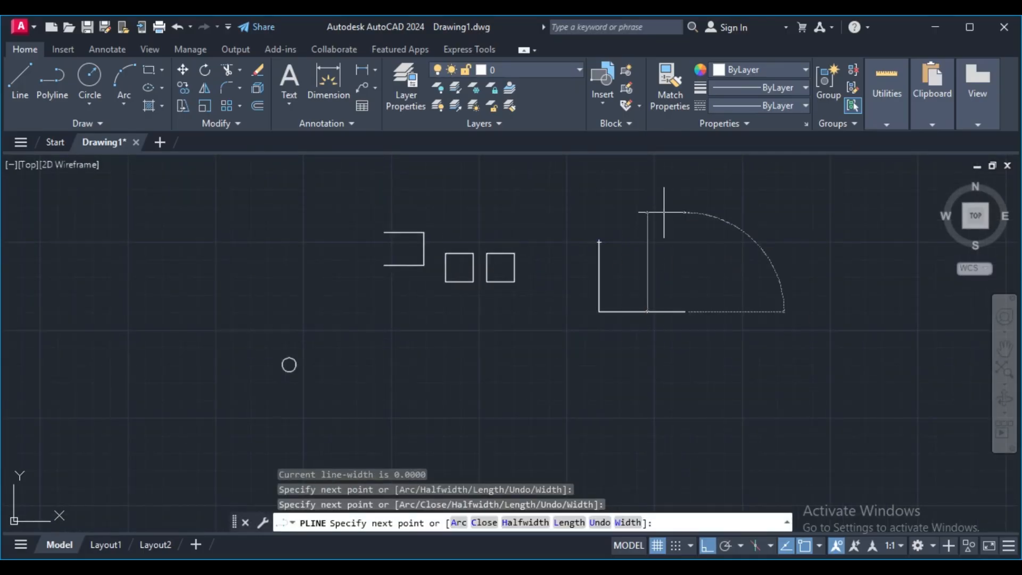
click(685, 213)
key(Escape)
key(Escape)
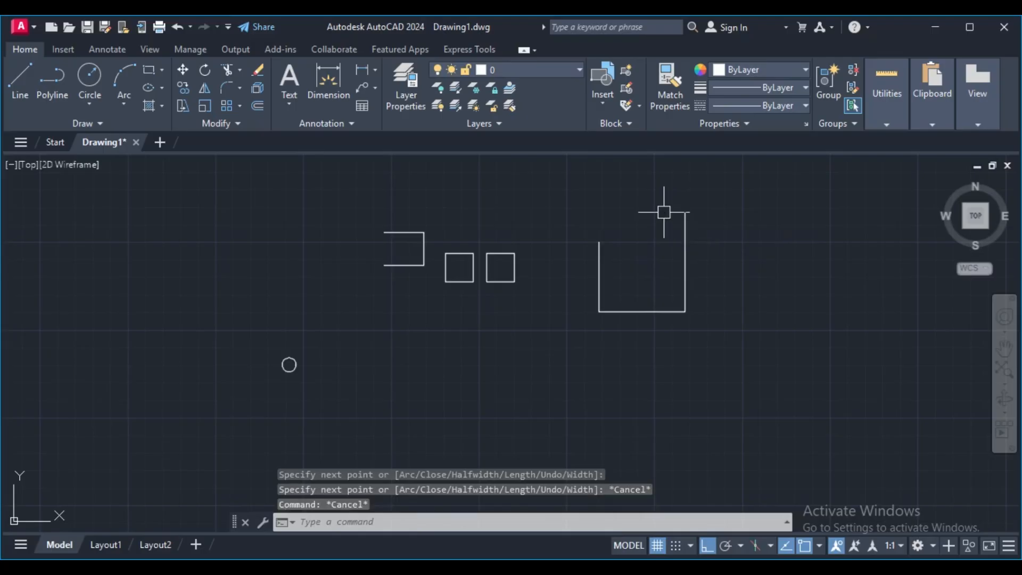
Draw a circle with a radius of about 981 to the right of the U-shaped polyline.
text(c)
key(Return)
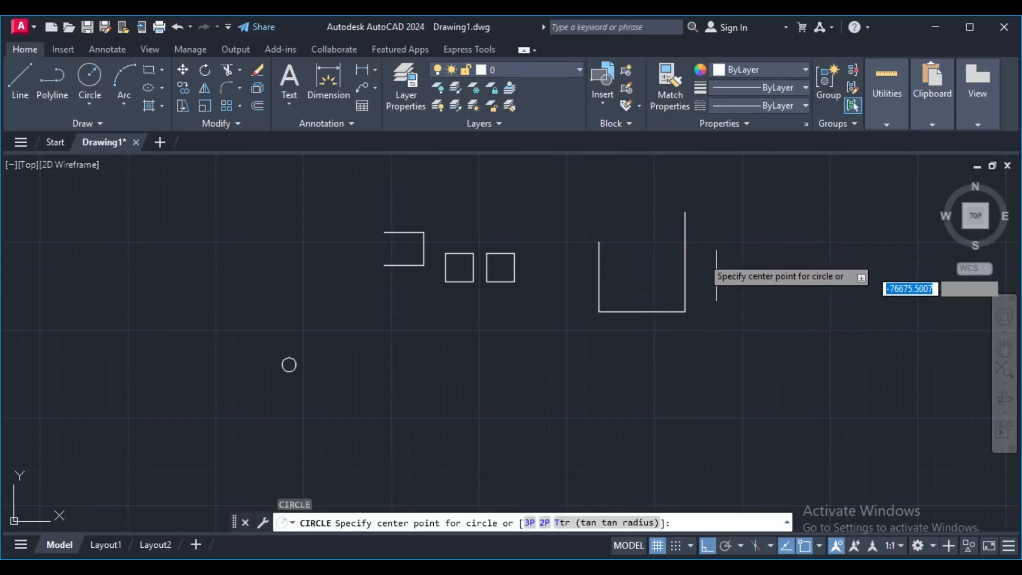
scroll(648, 228, down, 4)
click(706, 233)
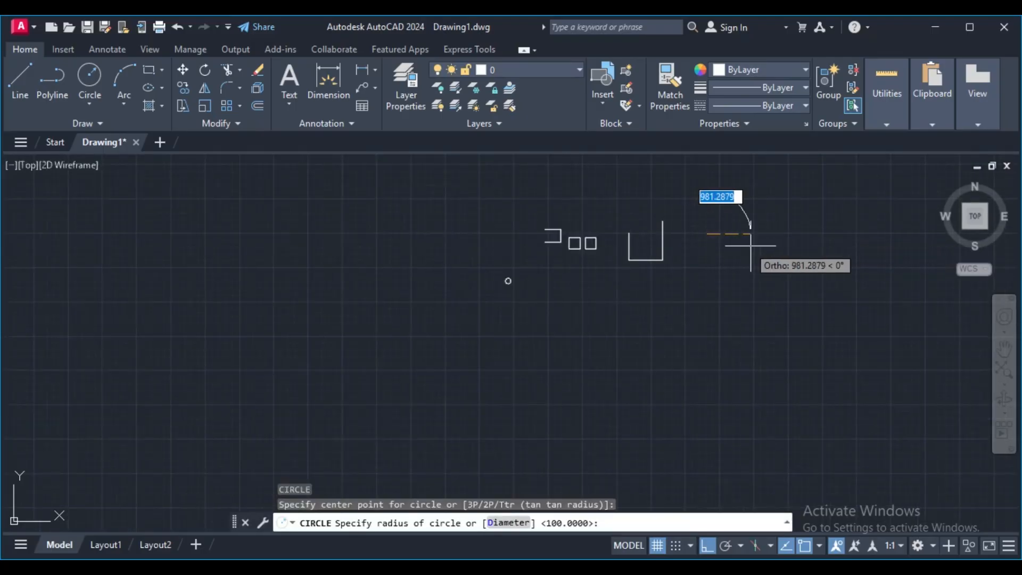
click(751, 243)
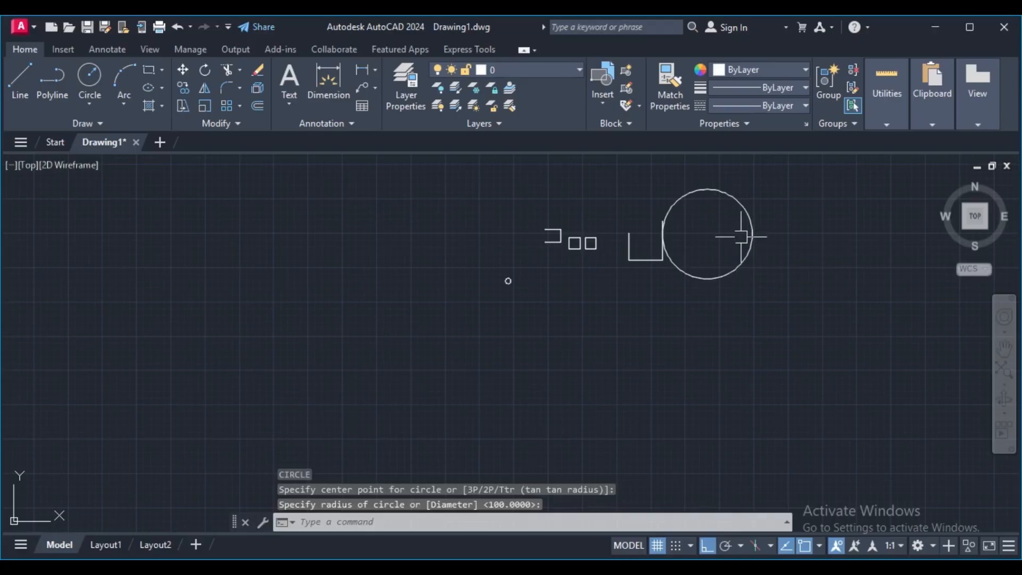